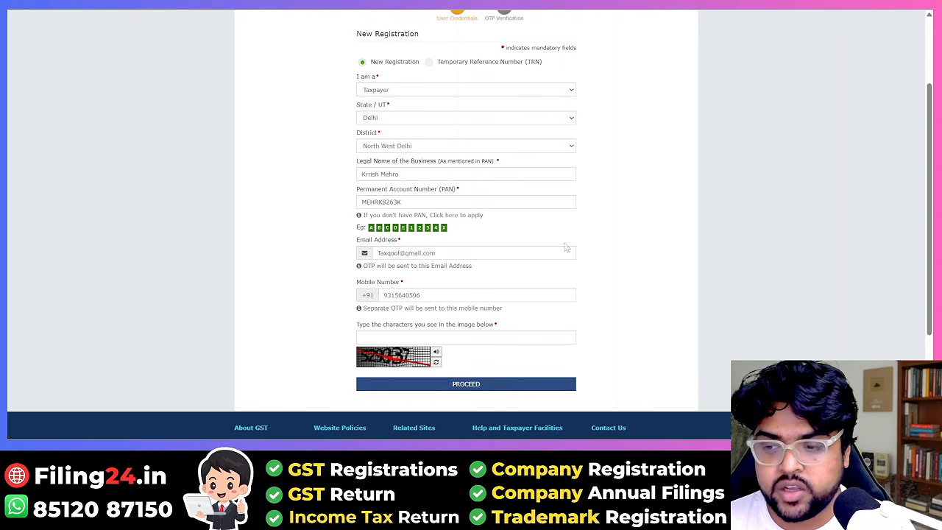
View the PAN card image in Photos for reference, then return to the registration form.
{"action": "mouse_move", "coordinate": [704, 448]}
{"action": "left_click", "coordinate": [747, 397]}
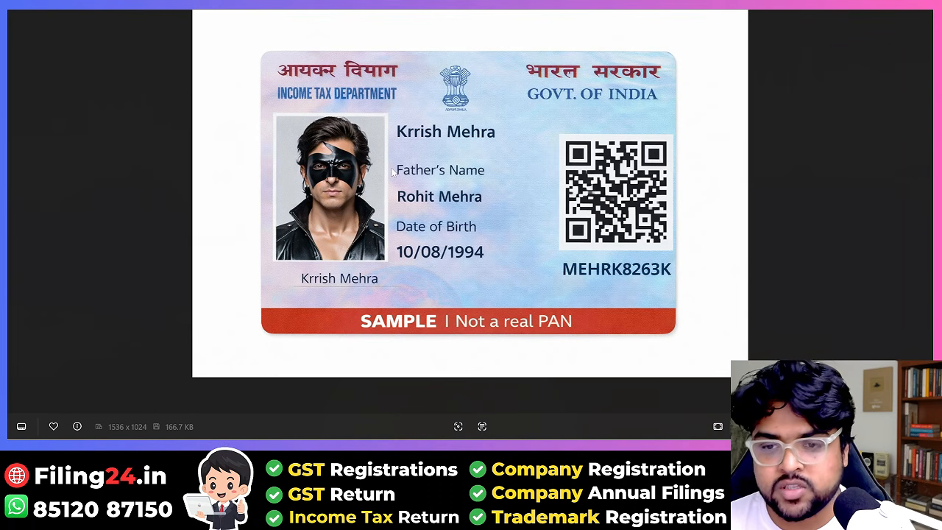
{"action": "left_click", "coordinate": [429, 447]}
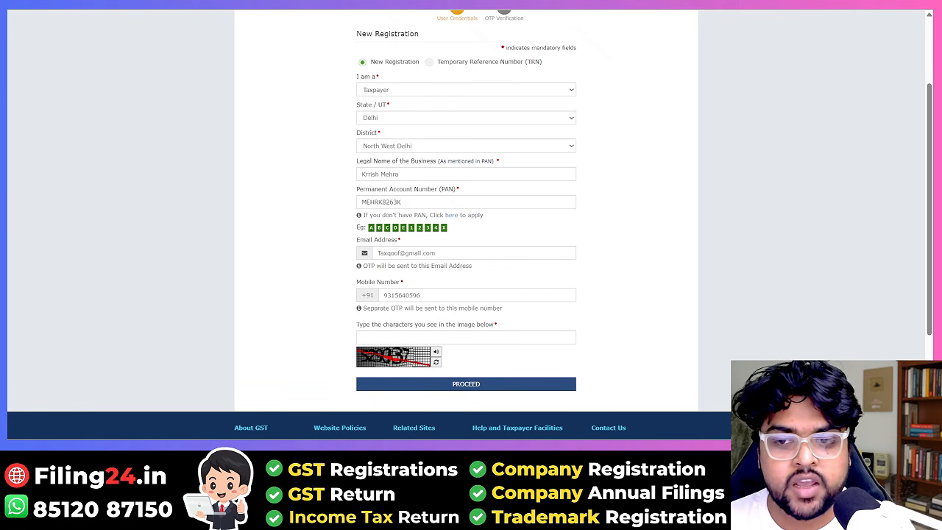
Enter the captcha and submit the registration details to reach OTP verification.
{"action": "left_click", "coordinate": [402, 201]}
{"action": "key", "text": "Tab"}
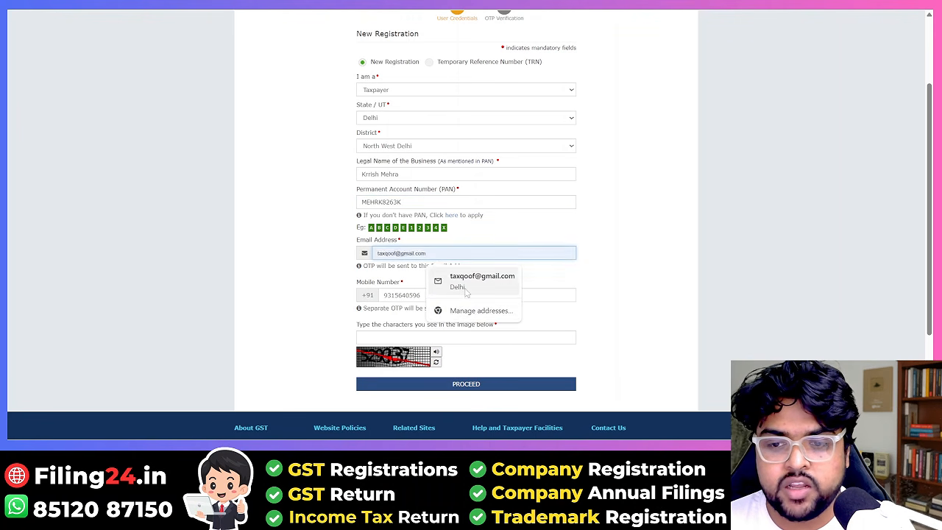
{"action": "key", "text": "Tab"}
{"action": "key", "text": "Tab"}
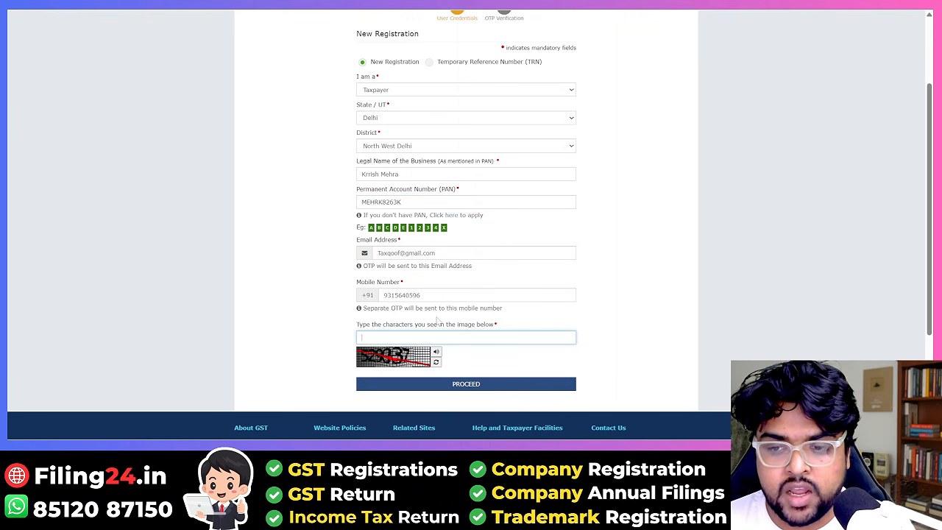
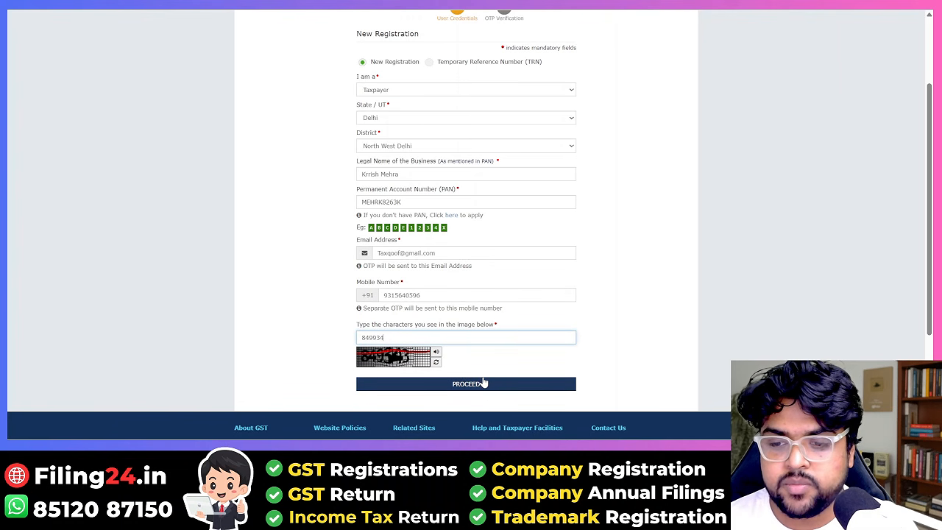
{"action": "left_click", "coordinate": [483, 380]}
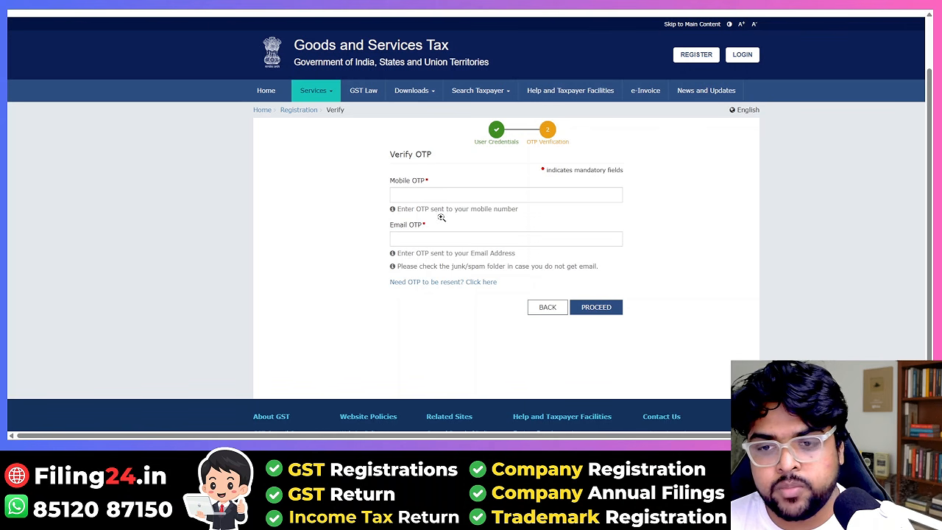
Submit the entered mobile and e-mail OTPs for verification.
{"action": "left_click", "coordinate": [594, 308]}
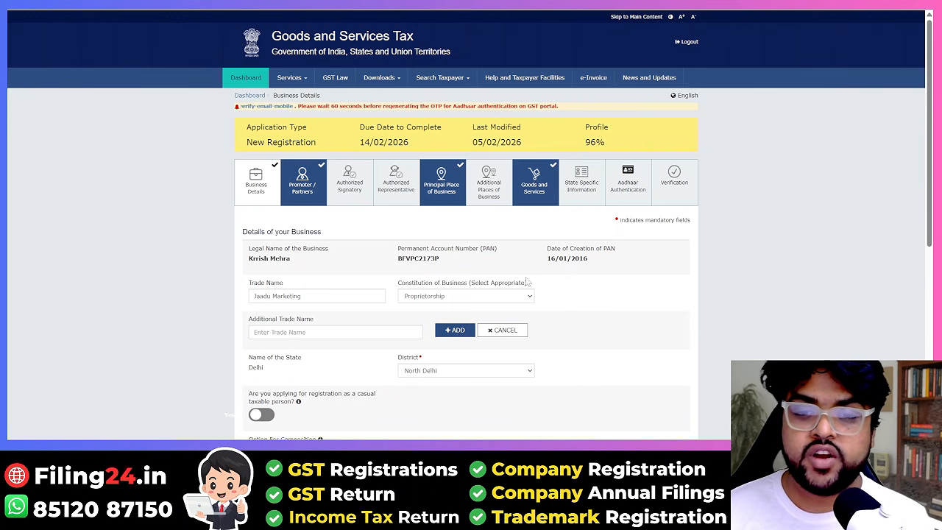
{"action": "scroll", "coordinate": [472, 287], "scroll_direction": "down", "scroll_amount": 1}
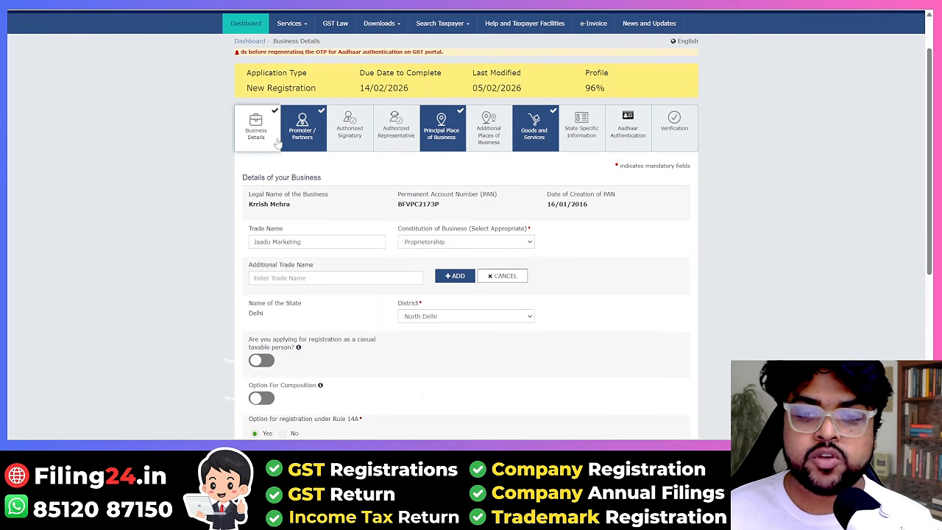
{"action": "scroll", "coordinate": [278, 142], "scroll_direction": "down", "scroll_amount": 2}
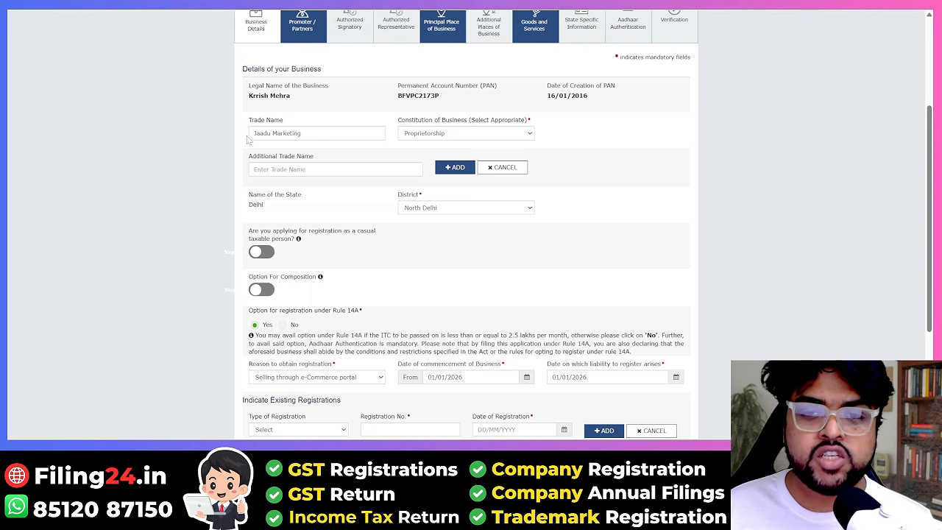
{"action": "left_click", "coordinate": [435, 135]}
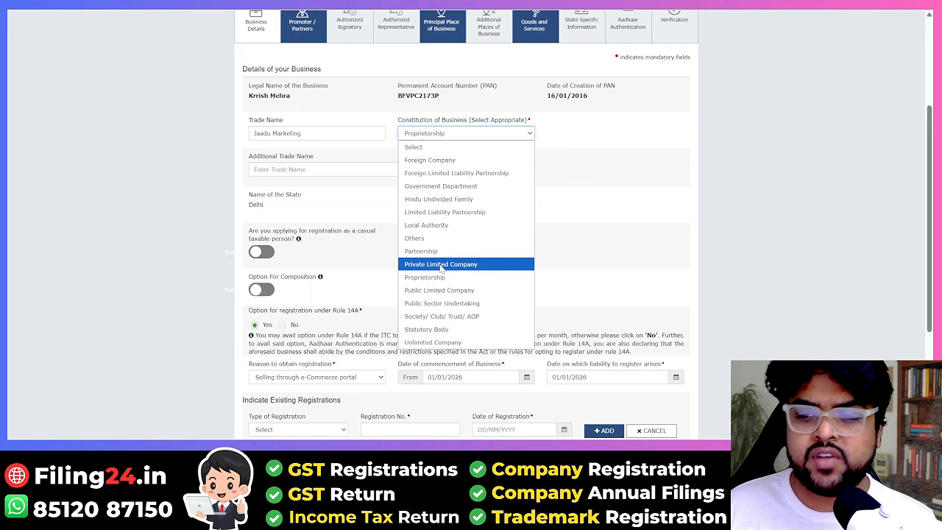
{"action": "left_click", "coordinate": [627, 142]}
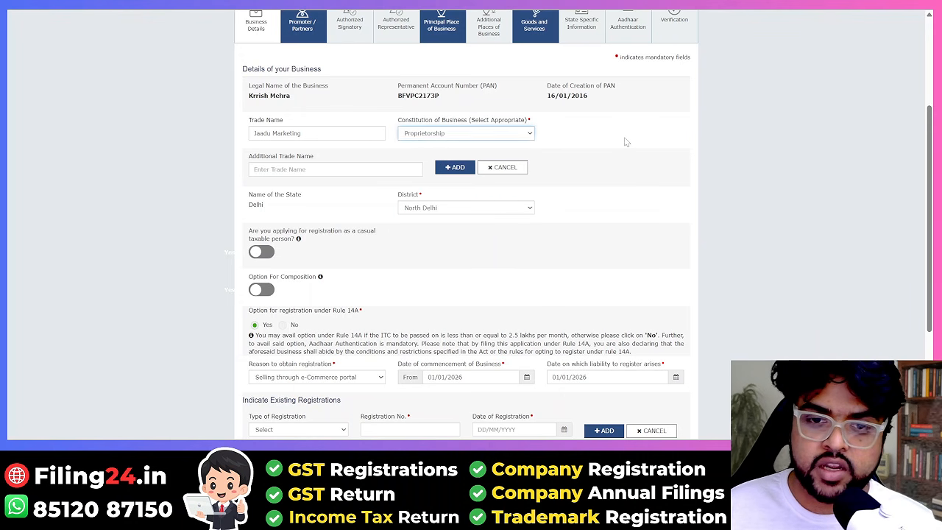
{"action": "scroll", "coordinate": [438, 202], "scroll_direction": "down", "scroll_amount": 1}
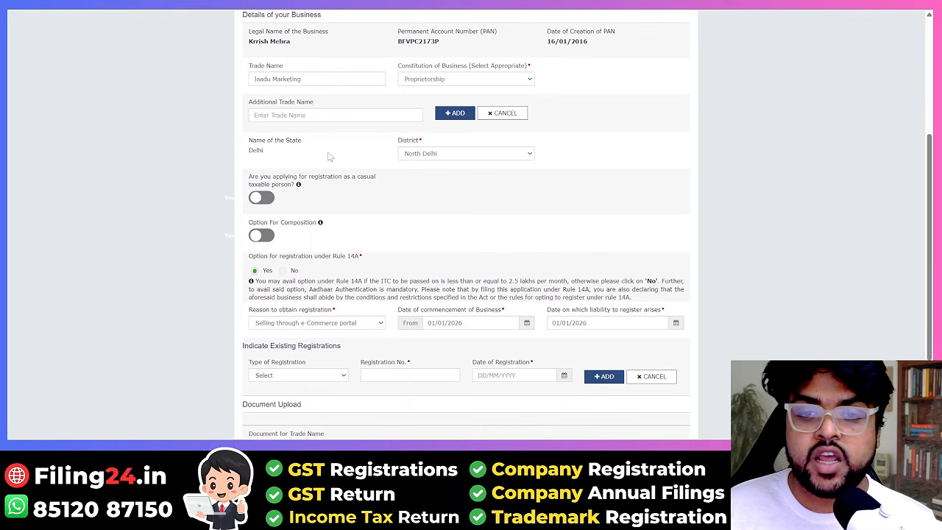
{"action": "scroll", "coordinate": [360, 156], "scroll_direction": "down", "scroll_amount": 1}
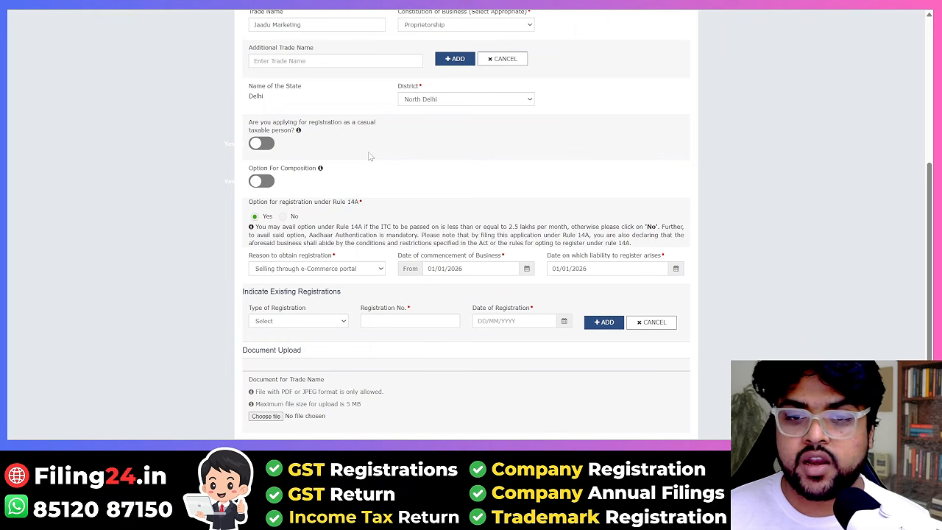
{"action": "scroll", "coordinate": [369, 156], "scroll_direction": "down", "scroll_amount": 2}
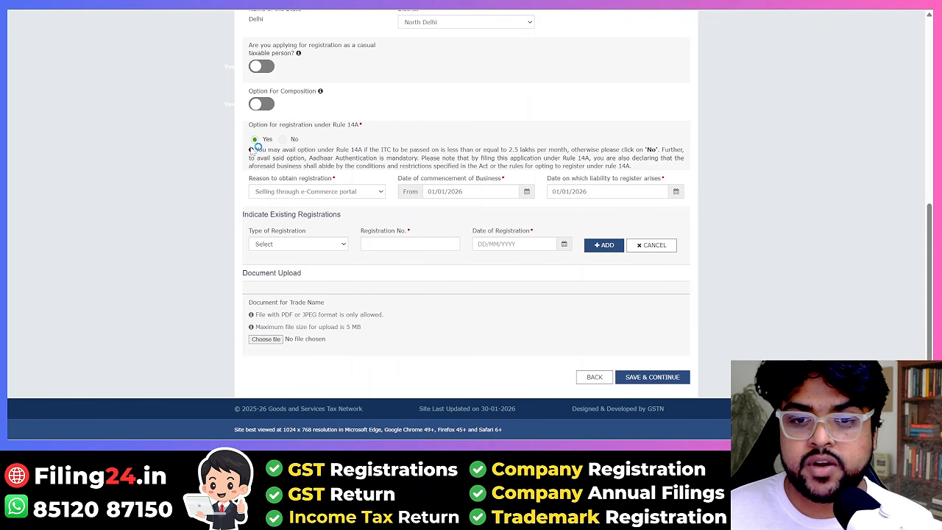
Keep 'Selling through e-Commerce portal' as the reason and leave Existing Registrations empty.
{"action": "left_click", "coordinate": [263, 192]}
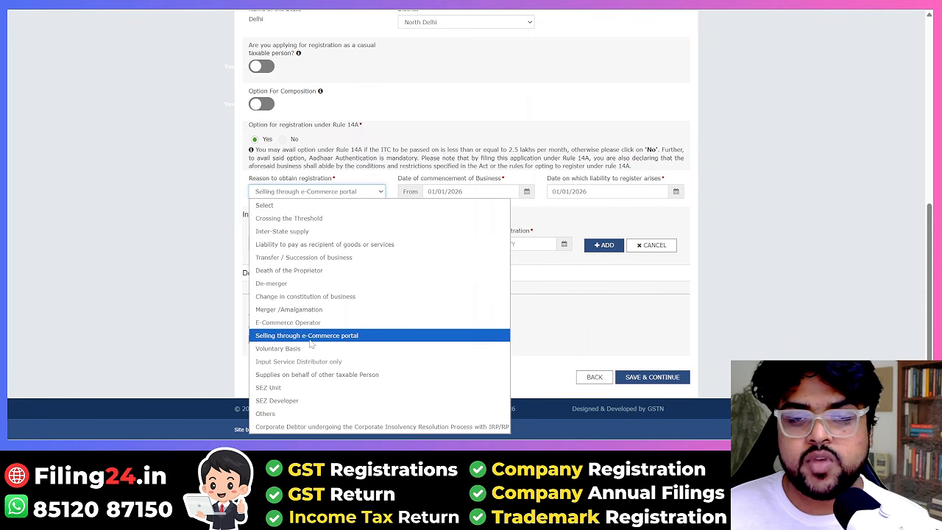
{"action": "left_click", "coordinate": [310, 337]}
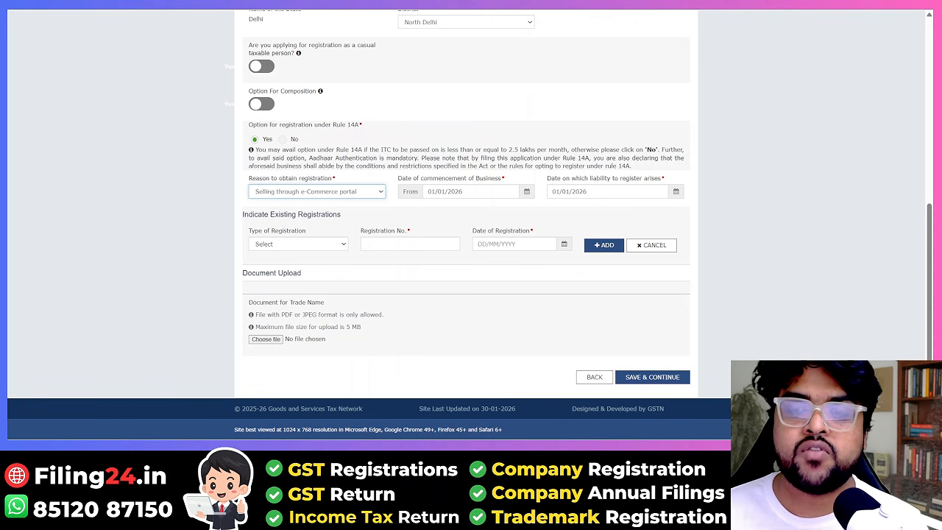
{"action": "left_click", "coordinate": [319, 246]}
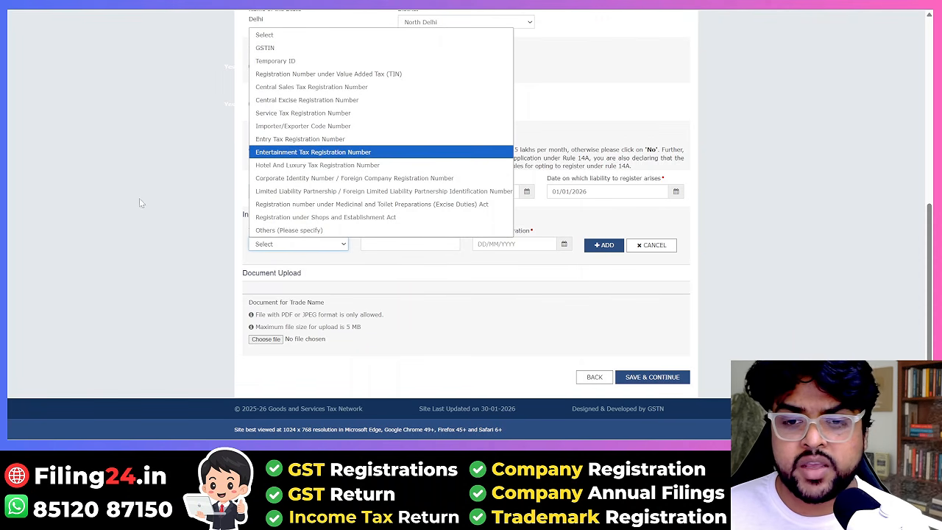
{"action": "left_click", "coordinate": [170, 144]}
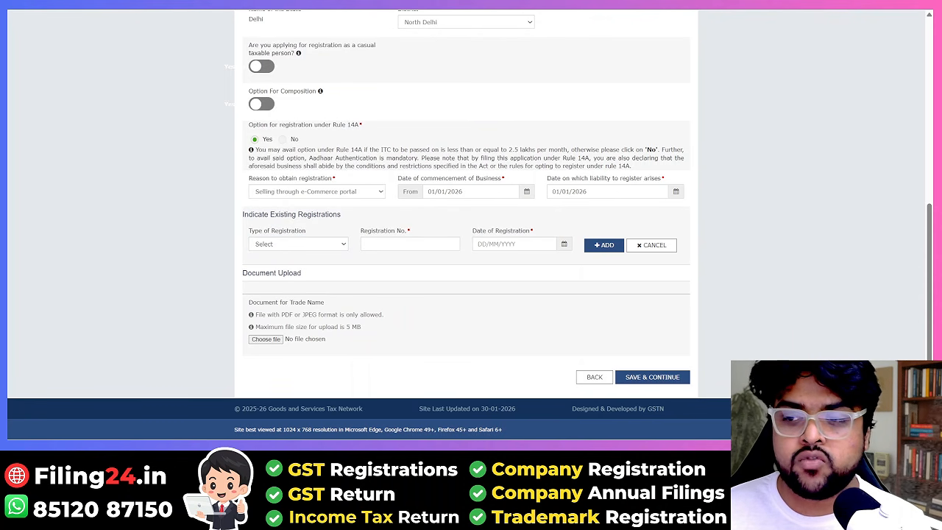
Skip the trade name document upload and save the business details.
{"action": "left_click", "coordinate": [269, 339]}
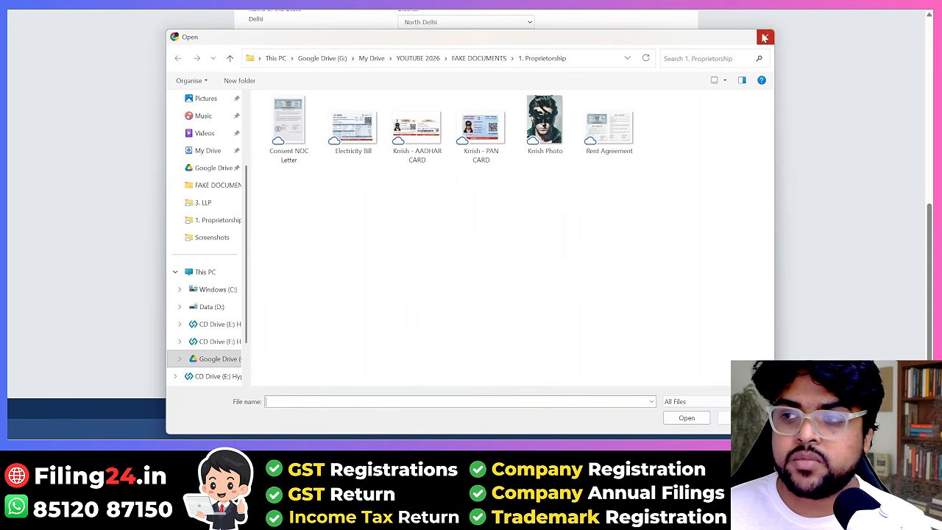
{"action": "left_click", "coordinate": [764, 38]}
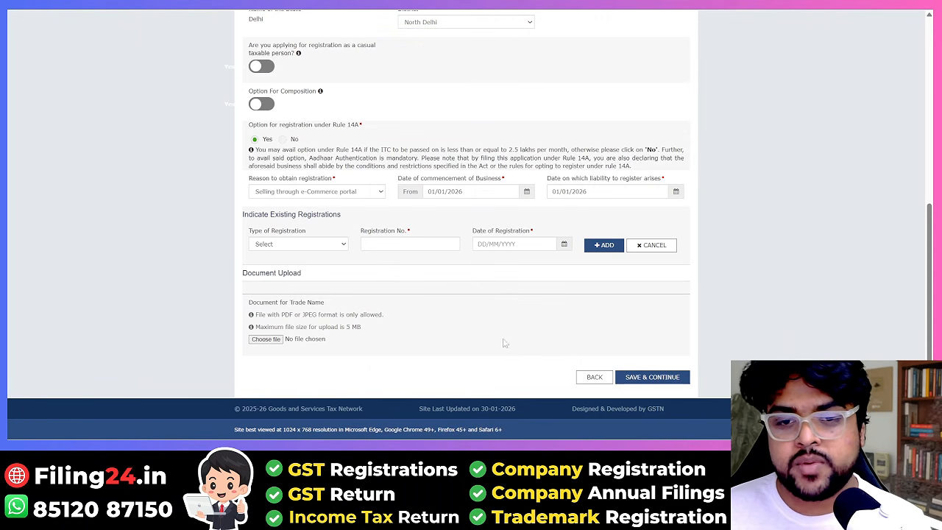
{"action": "scroll", "coordinate": [571, 357], "scroll_direction": "up", "scroll_amount": 3}
{"action": "scroll", "coordinate": [639, 335], "scroll_direction": "down", "scroll_amount": 3}
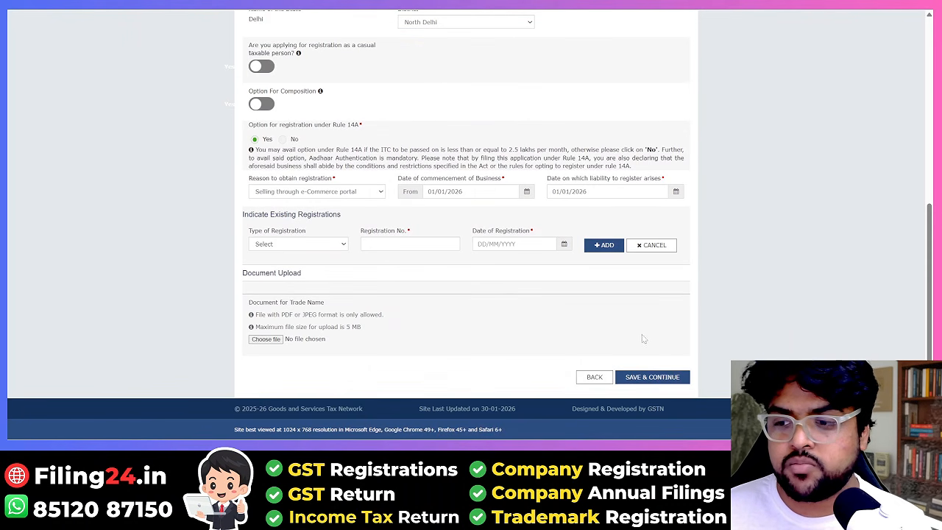
{"action": "left_click", "coordinate": [659, 380]}
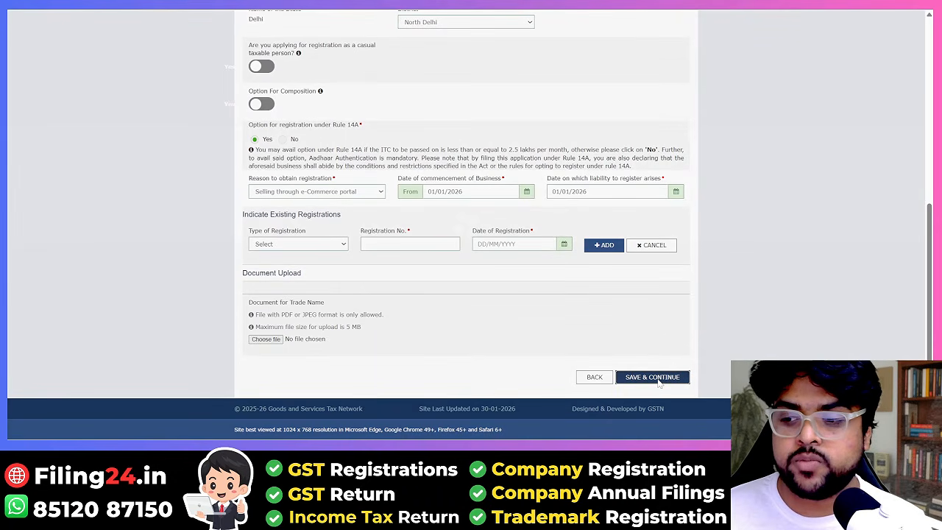
{"action": "scroll", "coordinate": [171, 254], "scroll_direction": "down", "scroll_amount": 2}
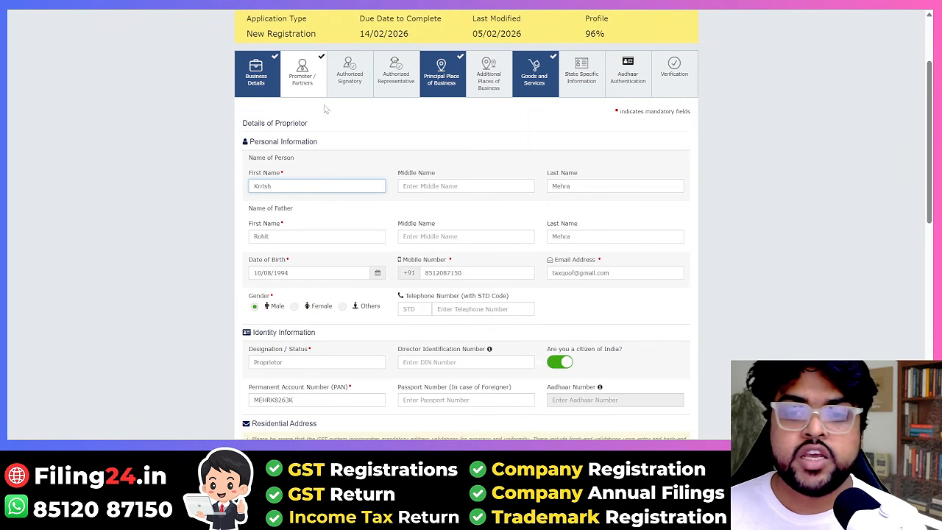
Return to the proprietor form in Chrome and review its name, PAN and address fields.
{"action": "key", "text": "alt+Tab"}
{"action": "key", "text": "alt+Tab"}
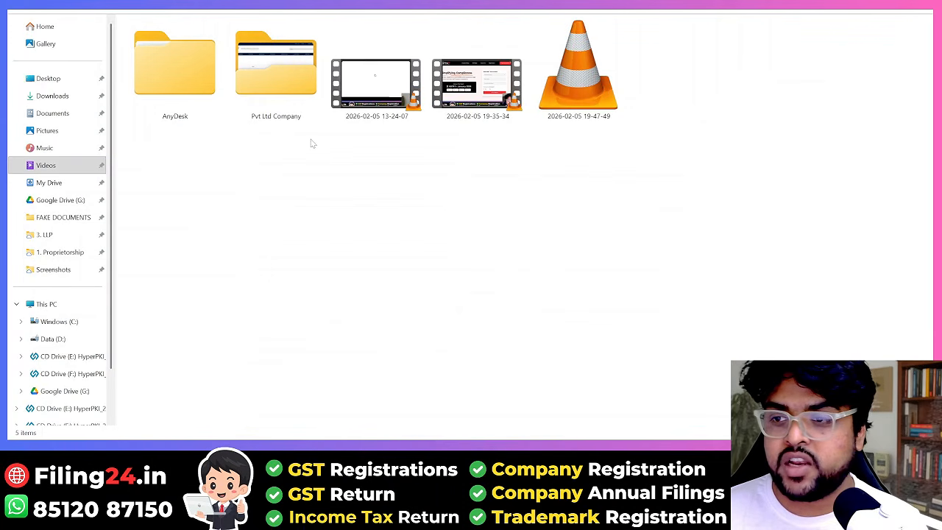
{"action": "key", "text": "alt+Tab"}
{"action": "key", "text": "alt+Tab"}
{"action": "key", "text": "alt+Tab"}
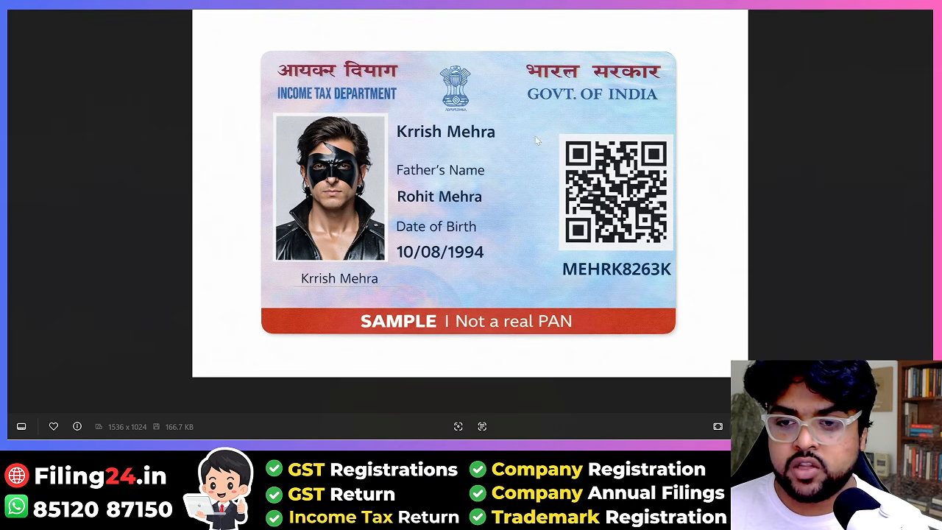
{"action": "key", "text": "alt+Tab"}
{"action": "key", "text": "alt+Tab"}
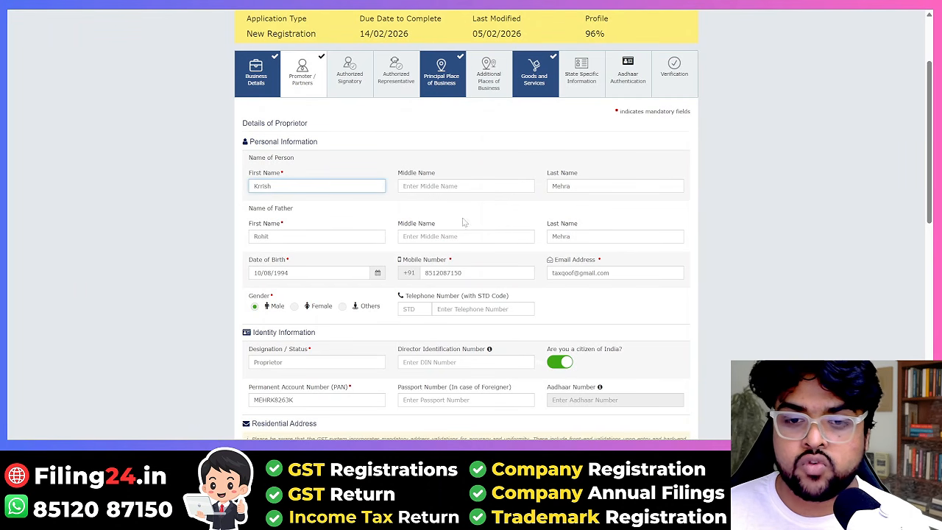
{"action": "scroll", "coordinate": [466, 258], "scroll_direction": "down", "scroll_amount": 2}
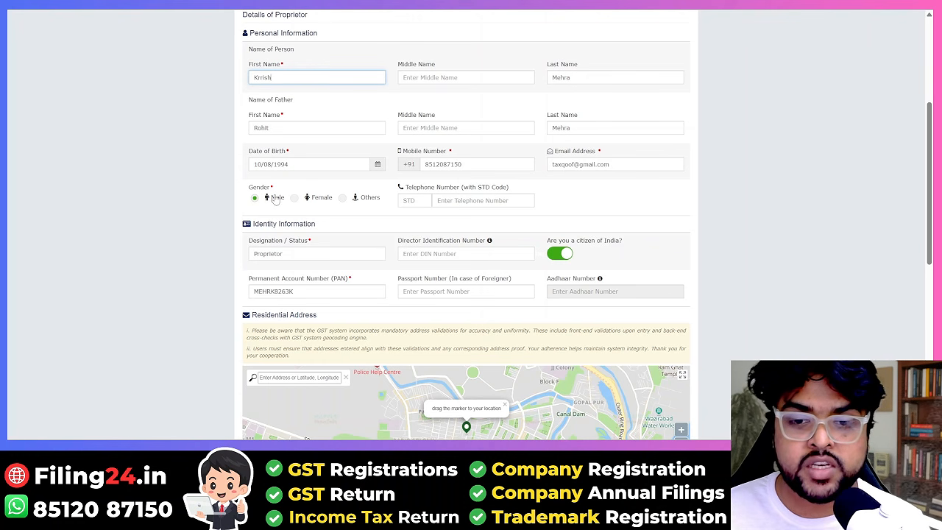
{"action": "scroll", "coordinate": [266, 184], "scroll_direction": "down", "scroll_amount": 2}
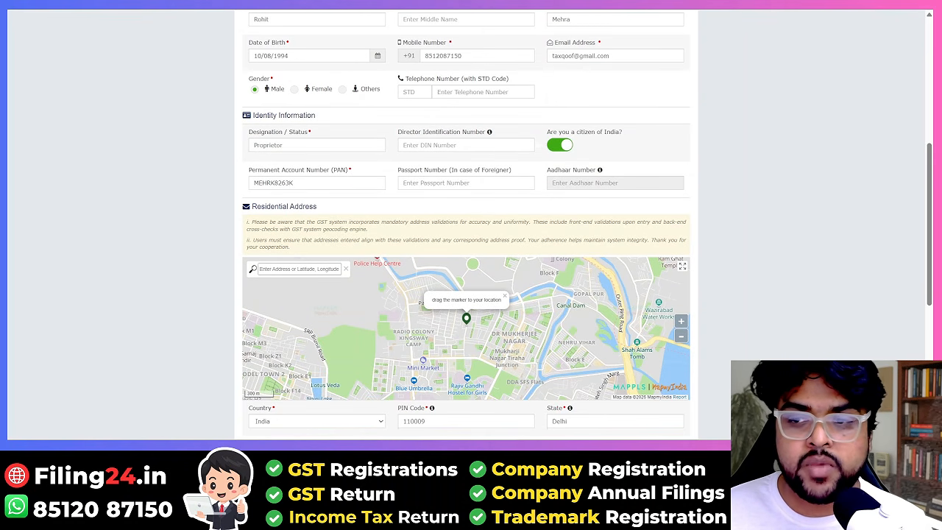
{"action": "double_click", "coordinate": [273, 182]}
{"action": "scroll", "coordinate": [305, 178], "scroll_direction": "down", "scroll_amount": 2}
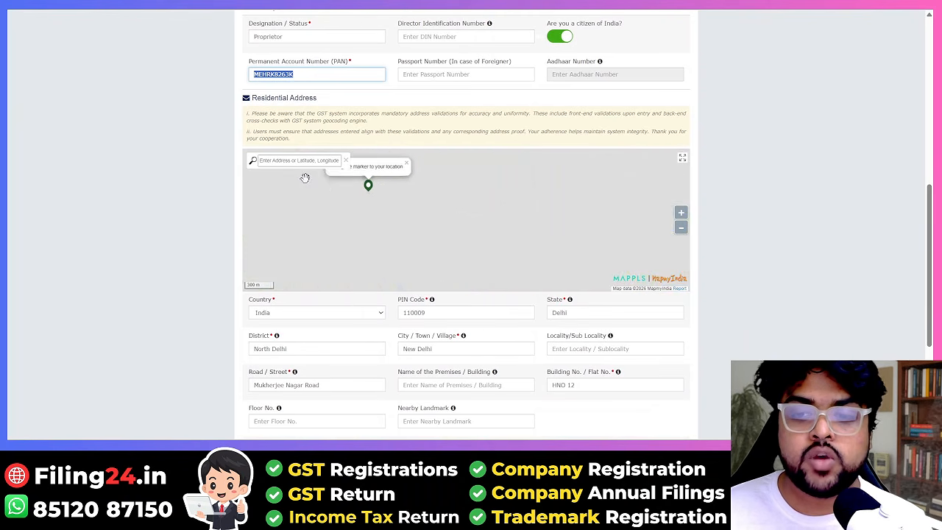
{"action": "scroll", "coordinate": [724, 231], "scroll_direction": "down", "scroll_amount": 3}
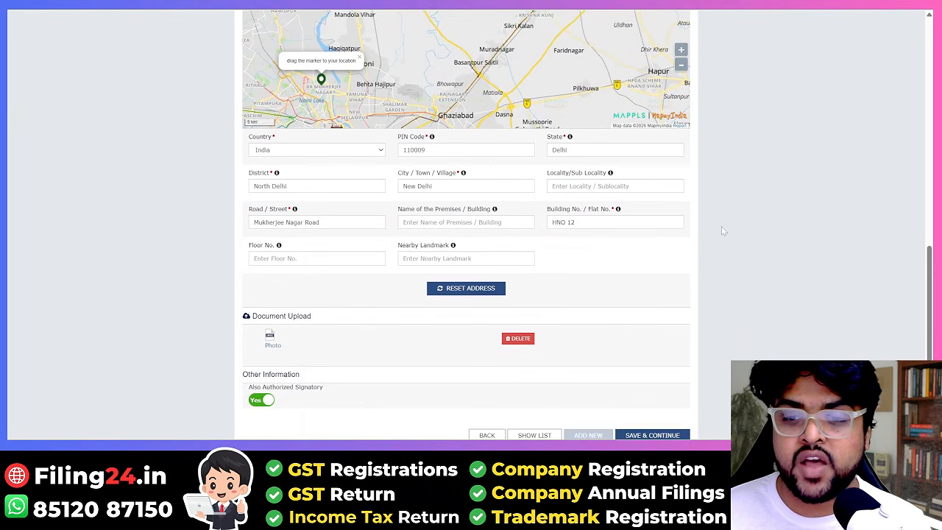
Compare against the PAN card, rent agreement and Aadhaar images in Photos, then return.
{"action": "key", "text": "alt+Tab"}
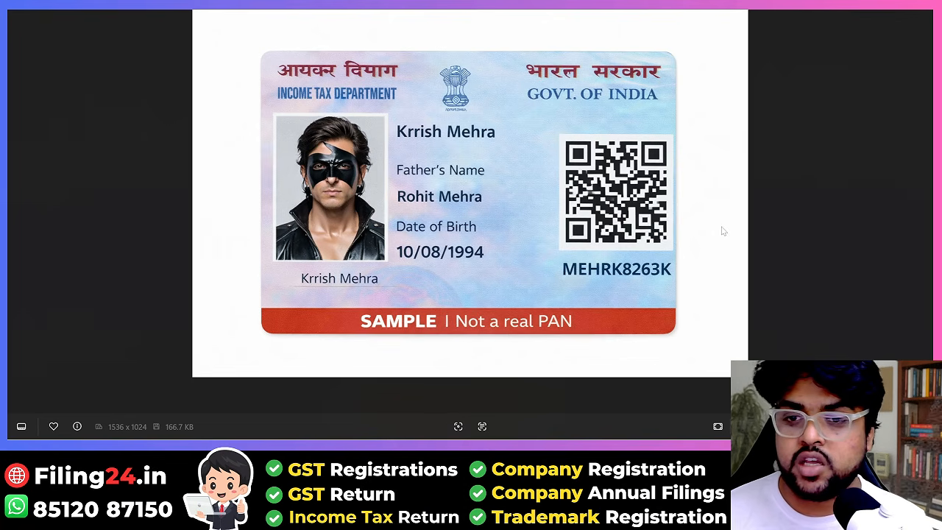
{"action": "key", "text": "Right"}
{"action": "key", "text": "Right"}
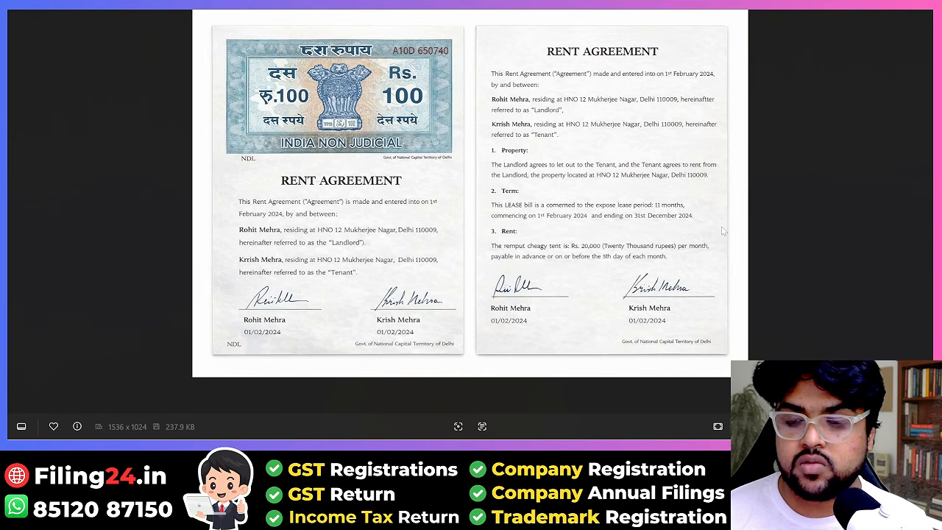
{"action": "key", "text": "Right"}
{"action": "key", "text": "Right"}
{"action": "scroll", "coordinate": [745, 208], "scroll_direction": "up", "scroll_amount": 3}
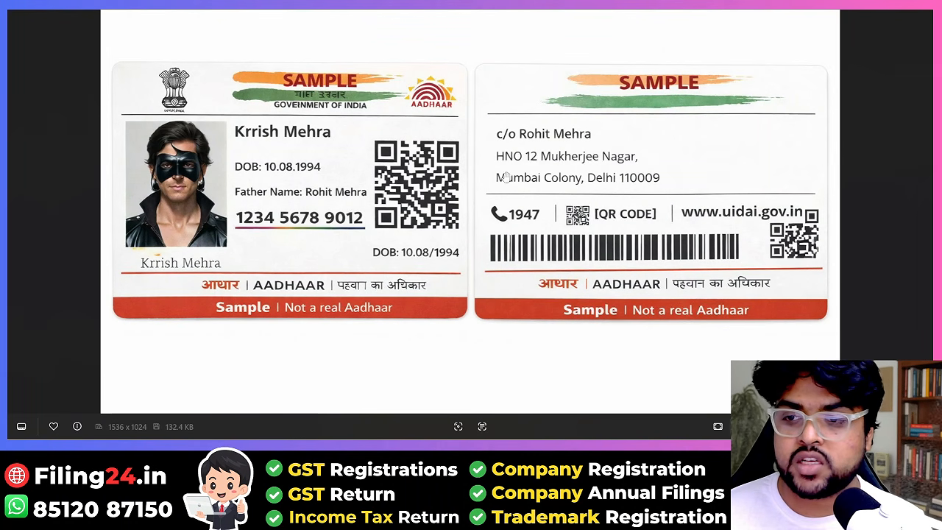
{"action": "key", "text": "alt+Tab"}
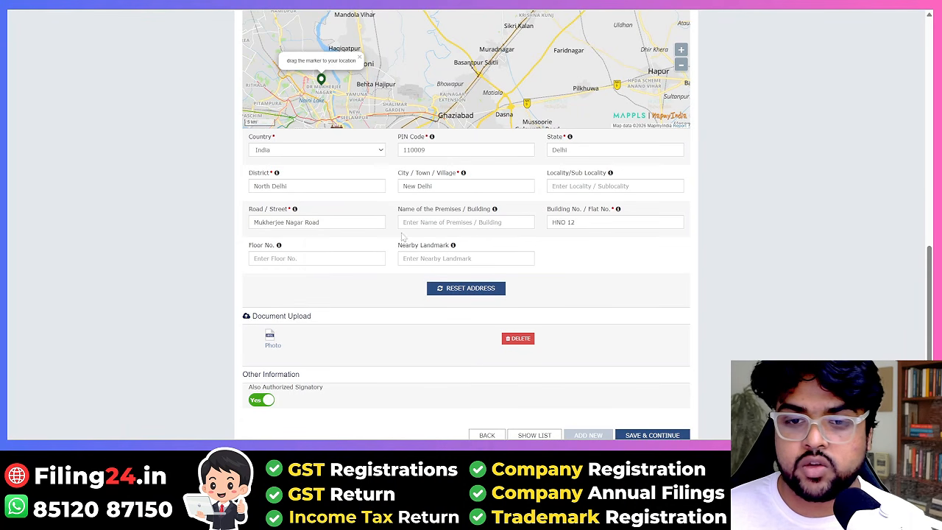
Delete the existing proprietor photo and upload the proprietor's photo file instead.
{"action": "scroll", "coordinate": [322, 238], "scroll_direction": "down", "scroll_amount": 1}
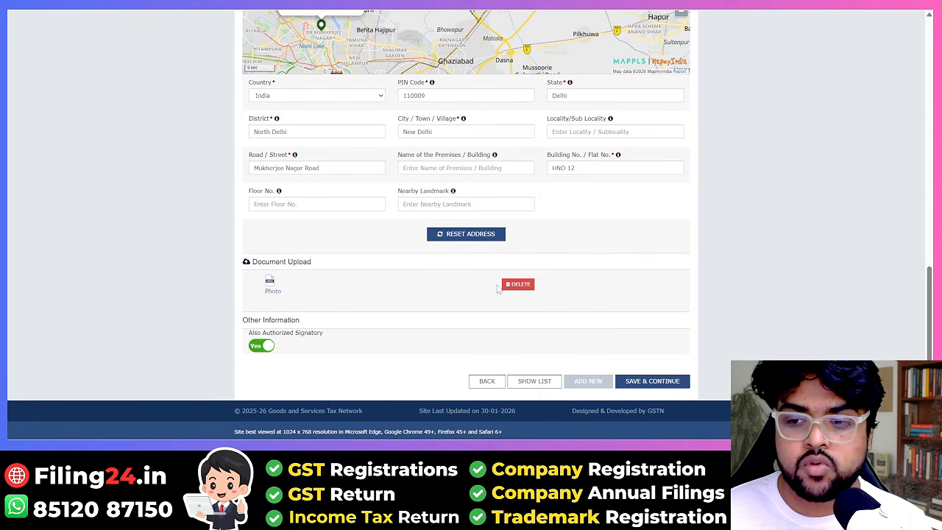
{"action": "left_click", "coordinate": [522, 285]}
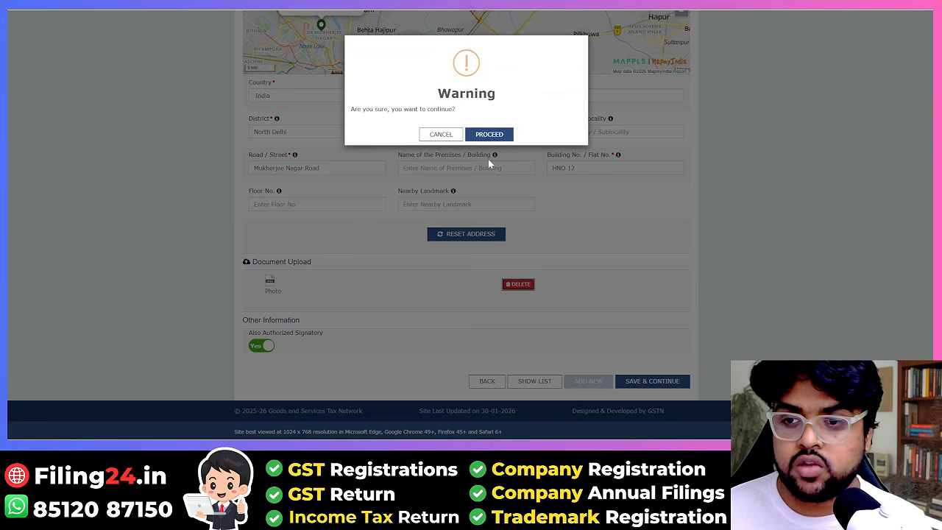
{"action": "left_click", "coordinate": [489, 133]}
{"action": "left_click", "coordinate": [274, 317]}
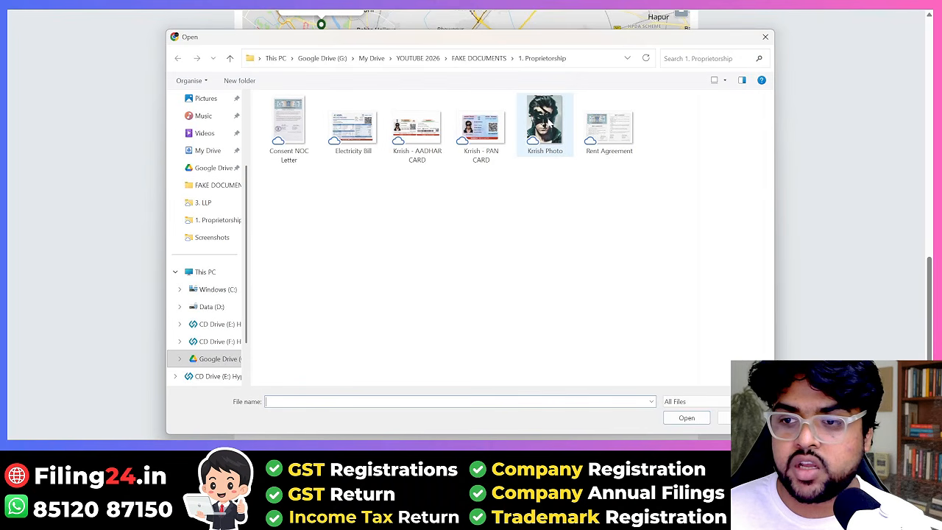
{"action": "double_click", "coordinate": [545, 120]}
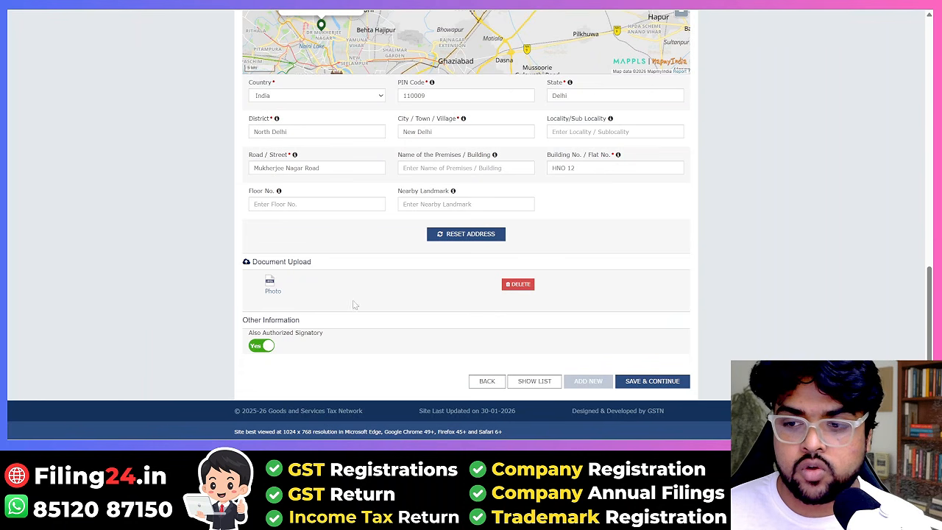
Keep Also Authorized Signatory on Yes and save despite the locality mismatch warning.
{"action": "left_click_drag", "start_coordinate": [248, 335], "coordinate": [341, 341]}
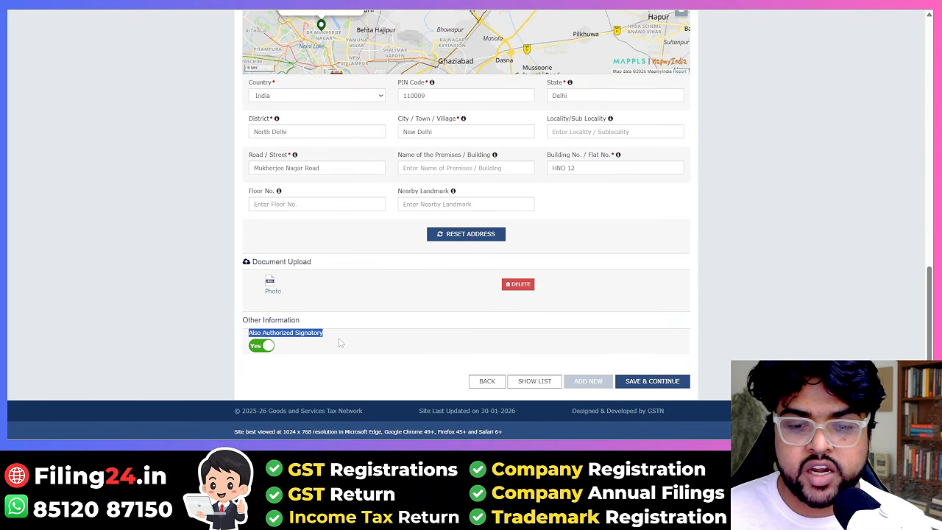
{"action": "left_click", "coordinate": [265, 353]}
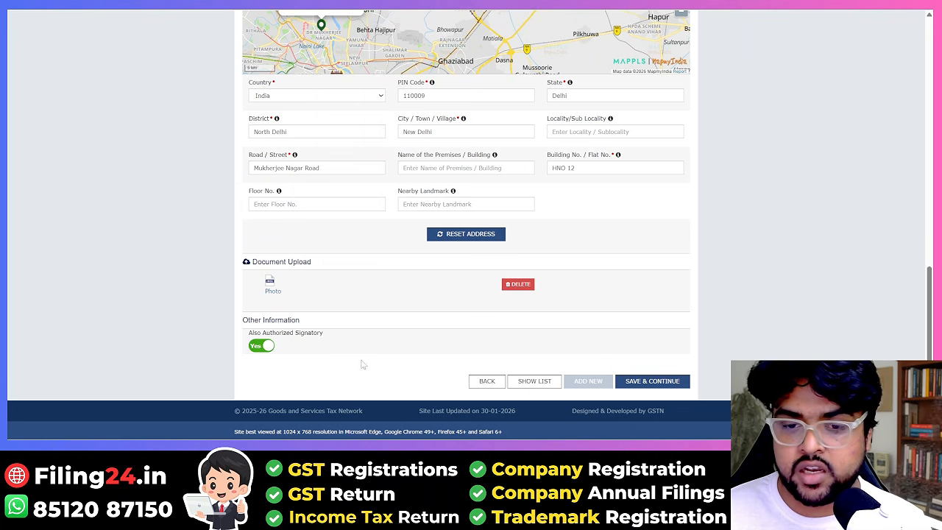
{"action": "left_click", "coordinate": [261, 348]}
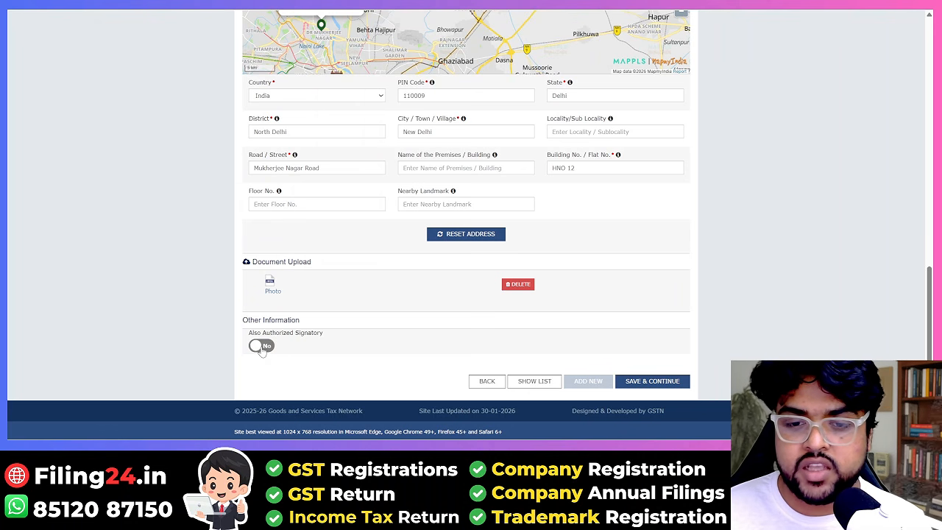
{"action": "left_click", "coordinate": [261, 348]}
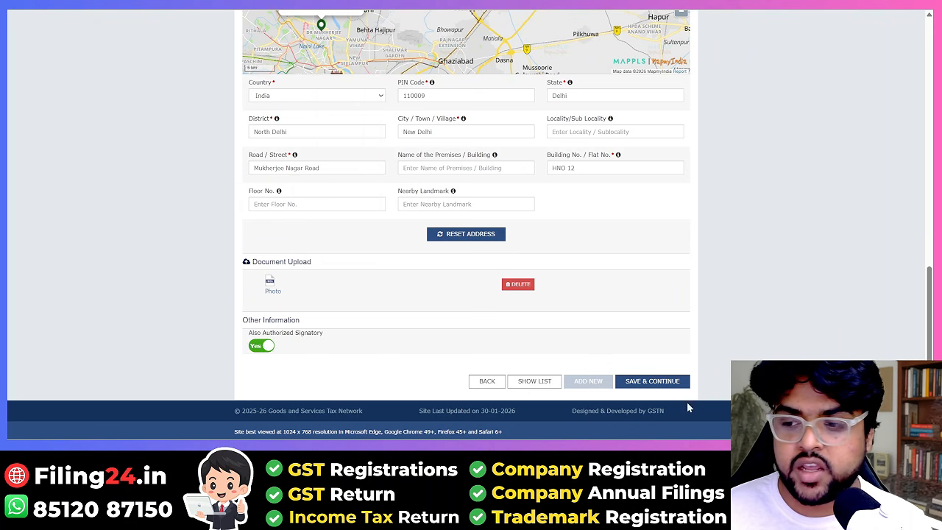
{"action": "left_click", "coordinate": [662, 382]}
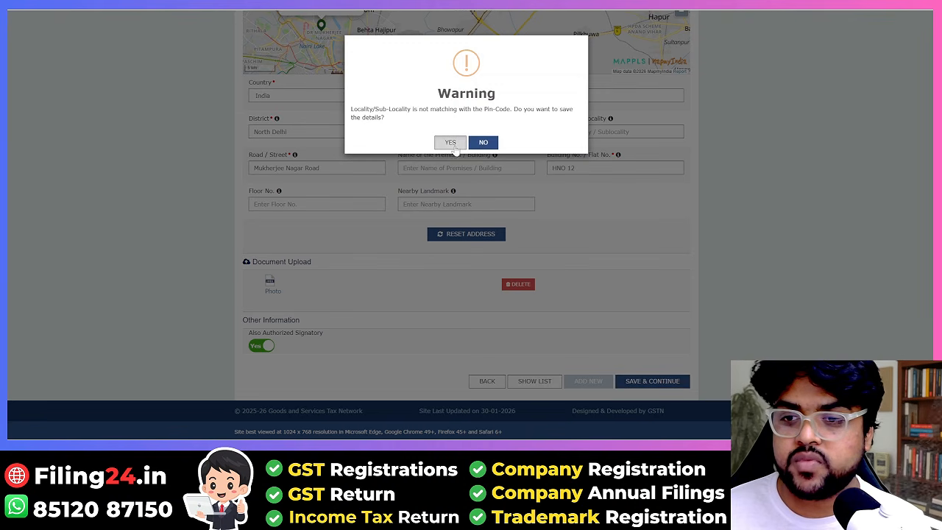
{"action": "left_click", "coordinate": [452, 143]}
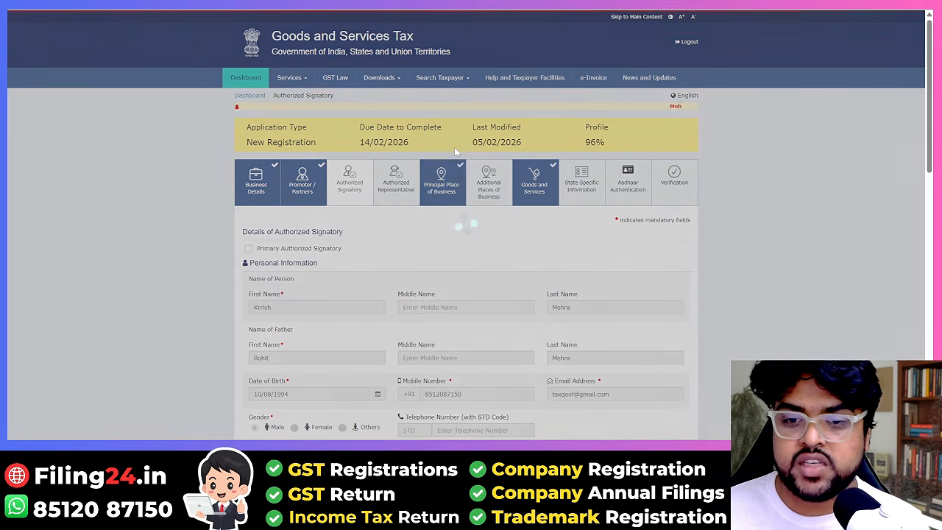
Tick Primary Authorized Signatory, save it, and continue with no authorized representative.
{"action": "scroll", "coordinate": [423, 175], "scroll_direction": "down", "scroll_amount": 3}
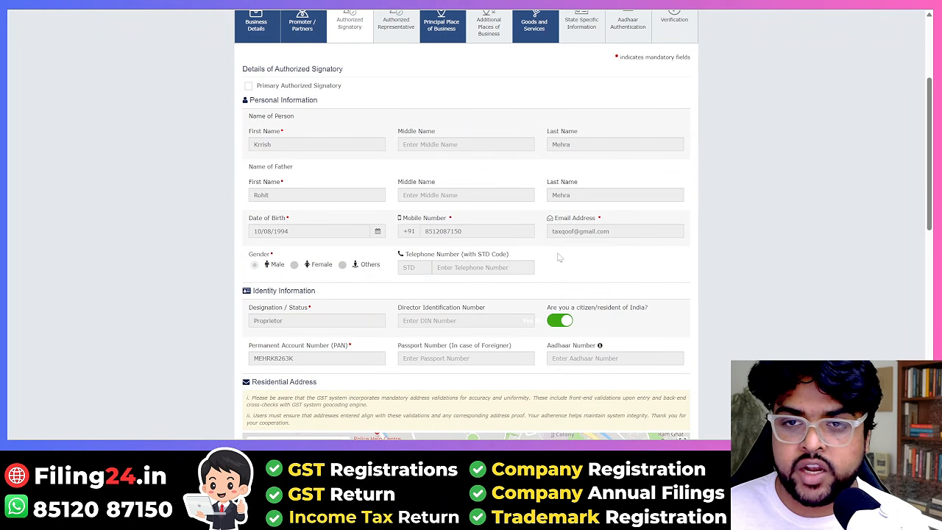
{"action": "left_click", "coordinate": [249, 87]}
{"action": "scroll", "coordinate": [248, 88], "scroll_direction": "down", "scroll_amount": 1}
{"action": "scroll", "coordinate": [644, 330], "scroll_direction": "down", "scroll_amount": 8}
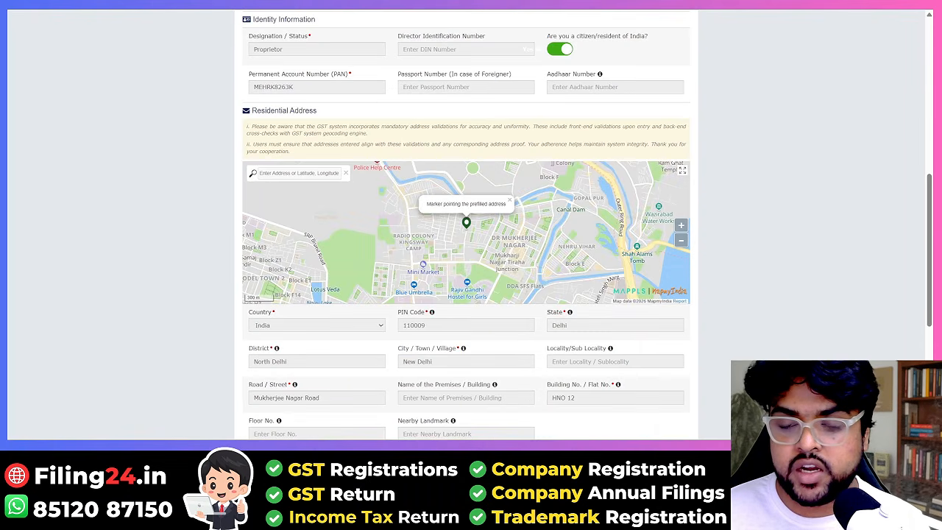
{"action": "left_click", "coordinate": [672, 402]}
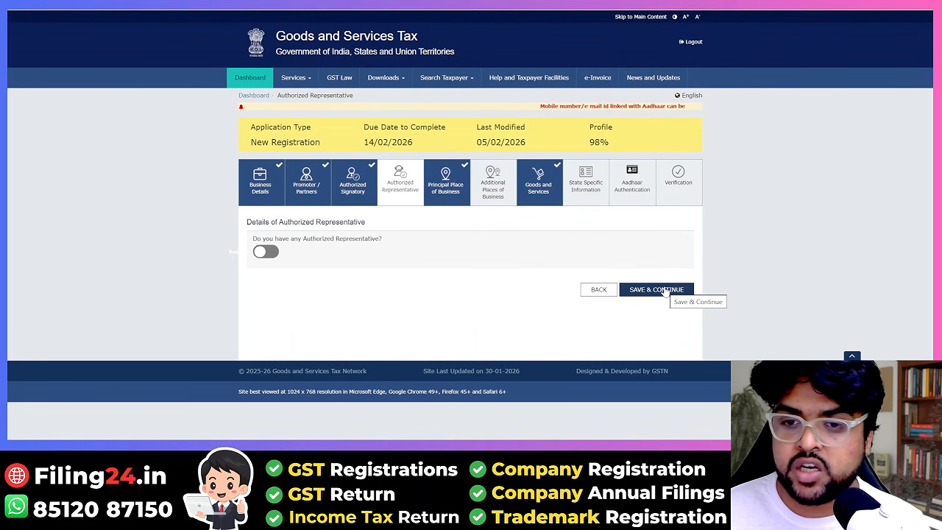
{"action": "left_click", "coordinate": [665, 290]}
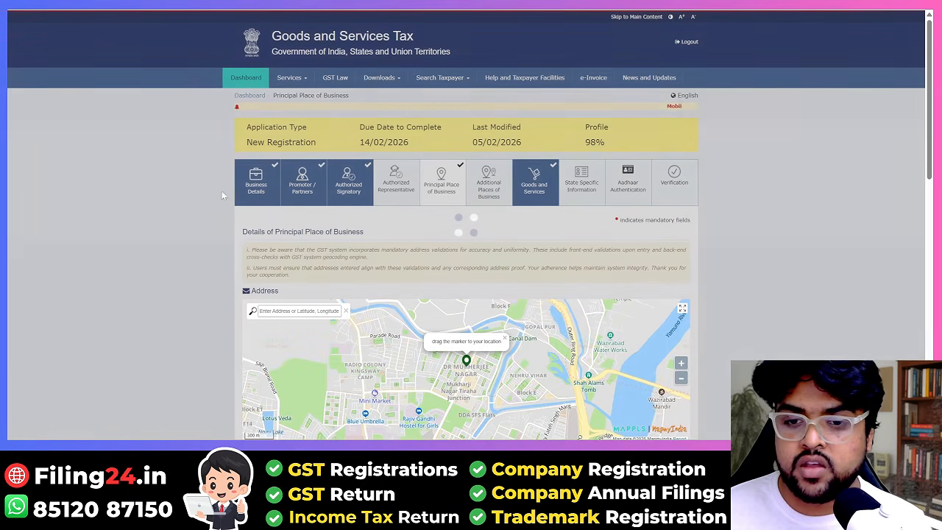
Scroll through the prefilled Principal Place of Business address, then bring up the window switcher.
{"action": "scroll", "coordinate": [134, 179], "scroll_direction": "down", "scroll_amount": 2}
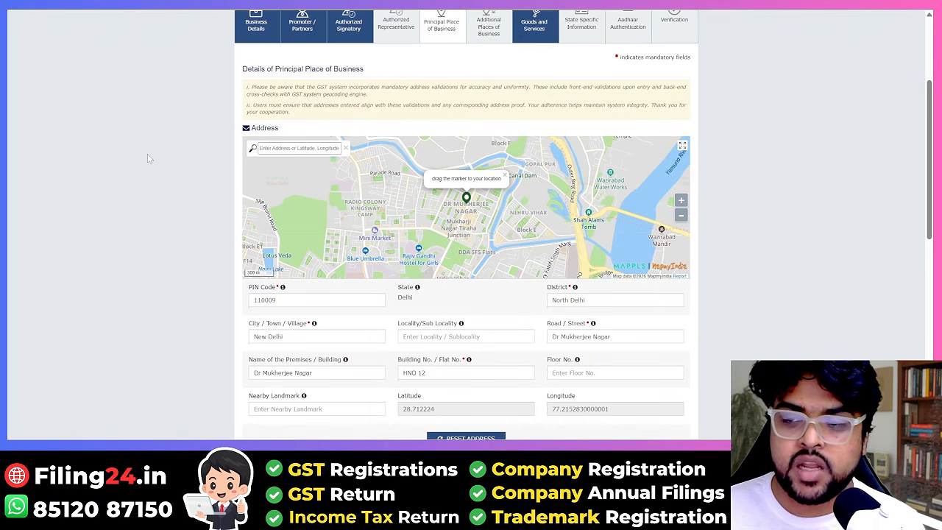
{"action": "scroll", "coordinate": [150, 159], "scroll_direction": "down", "scroll_amount": 2}
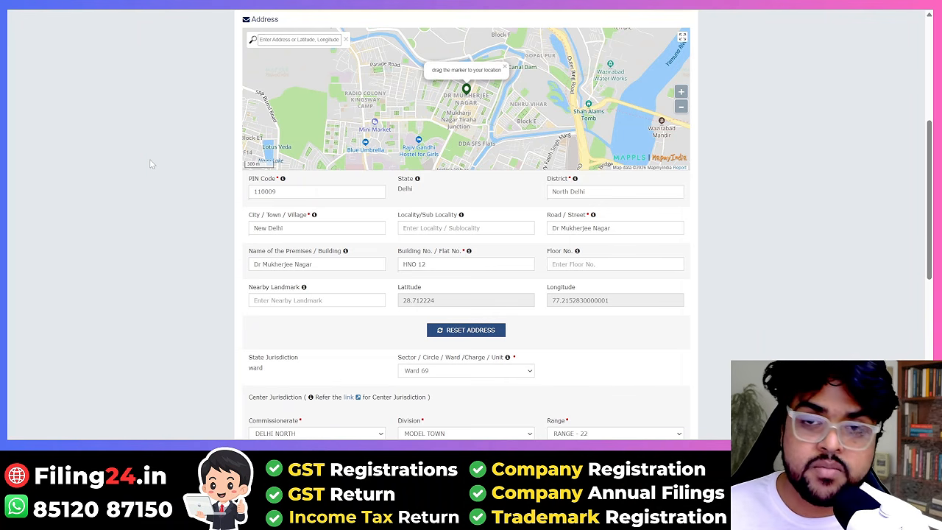
{"action": "key", "text": "alt+Tab"}
{"action": "key", "text": "alt+Tab"}
{"action": "key", "text": "alt+Tab"}
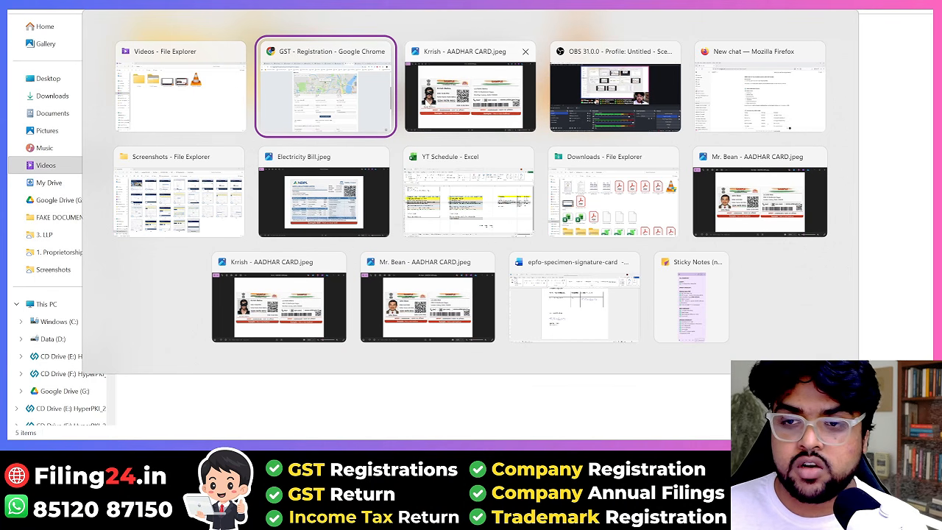
Compare the electricity bill's address and PIN in Photos with the form's PIN Code field.
{"action": "left_click", "coordinate": [449, 85]}
{"action": "key", "text": "Right"}
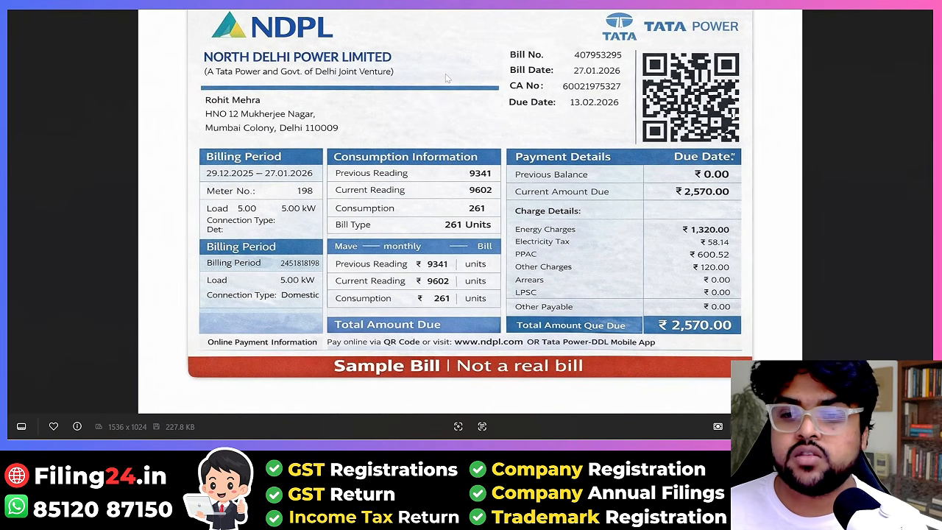
{"action": "key", "text": "alt+Tab"}
{"action": "key", "text": "alt+Tab"}
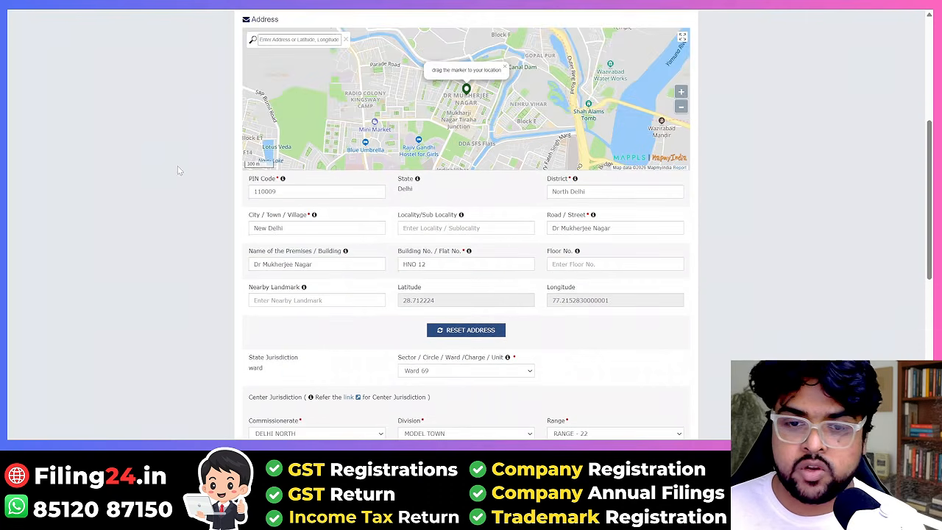
{"action": "scroll", "coordinate": [177, 170], "scroll_direction": "down", "scroll_amount": 2}
{"action": "left_click", "coordinate": [322, 89]}
{"action": "key", "text": "alt+Tab"}
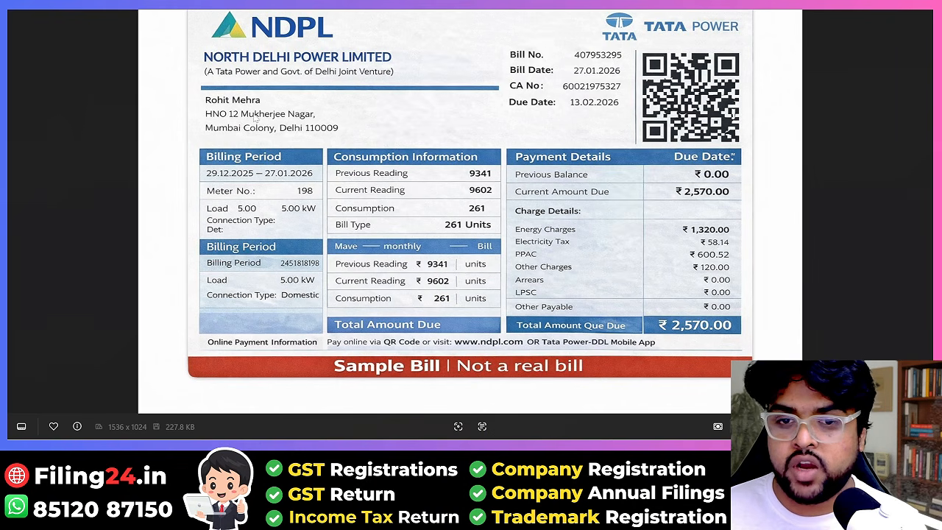
{"action": "key", "text": "alt+Tab"}
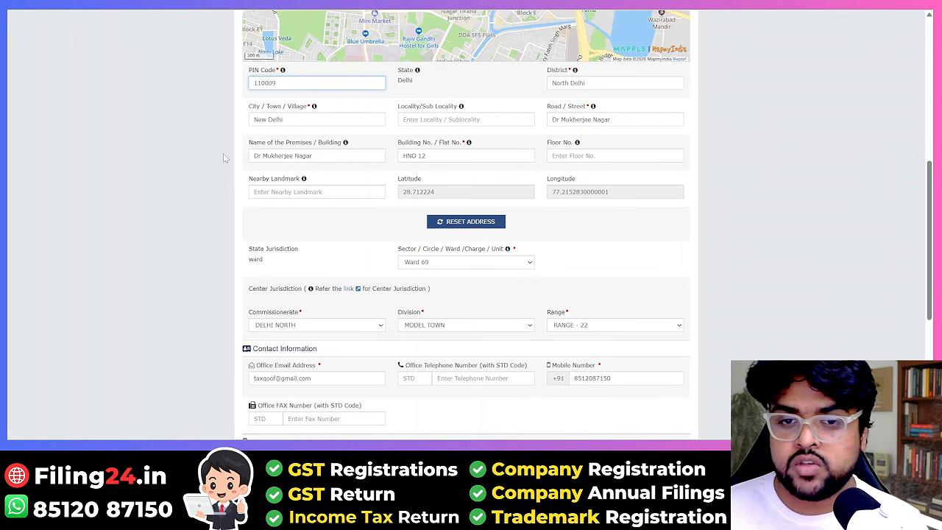
Keep Ward 69, Commissionerate DELHI NORTH and Division MODEL TOWN as the jurisdiction.
{"action": "scroll", "coordinate": [382, 146], "scroll_direction": "down", "scroll_amount": 2}
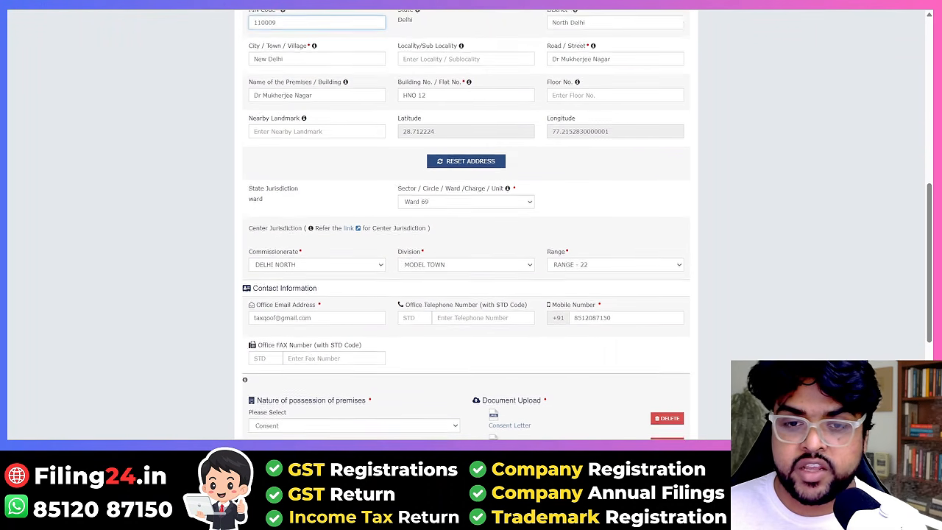
{"action": "left_click", "coordinate": [459, 155]}
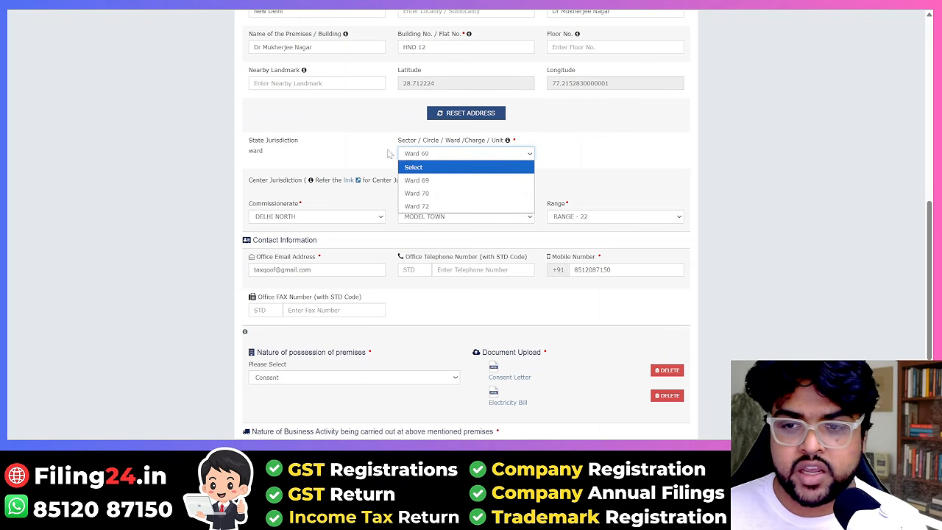
{"action": "left_click", "coordinate": [445, 180]}
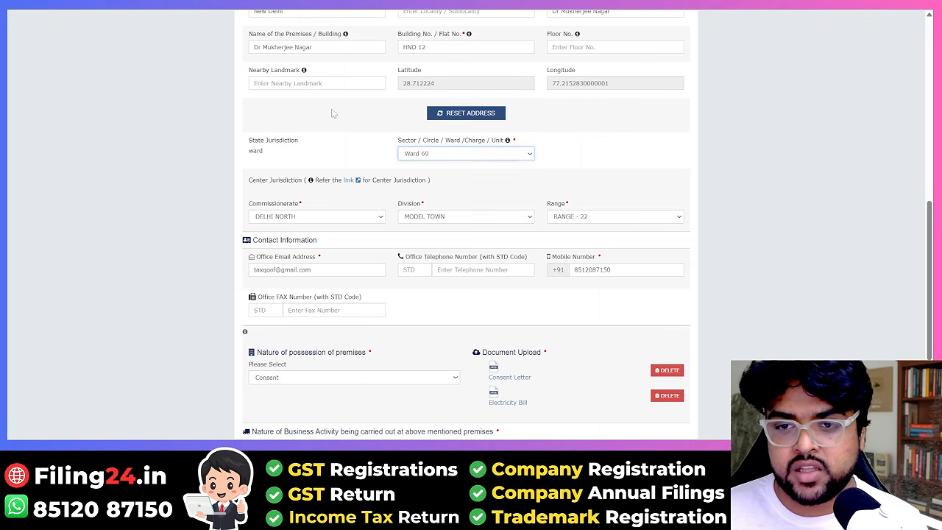
{"action": "scroll", "coordinate": [441, 168], "scroll_direction": "down", "scroll_amount": 3}
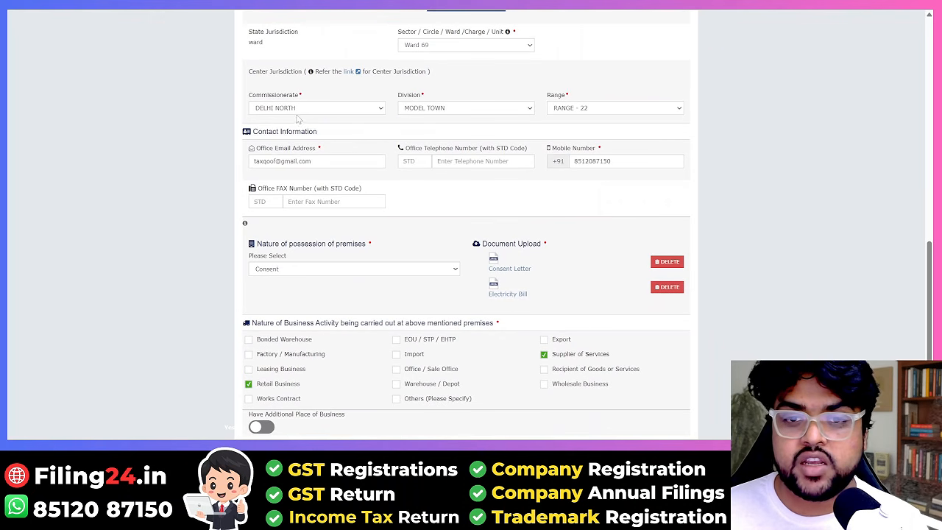
{"action": "left_click", "coordinate": [301, 109]}
{"action": "left_click", "coordinate": [319, 103]}
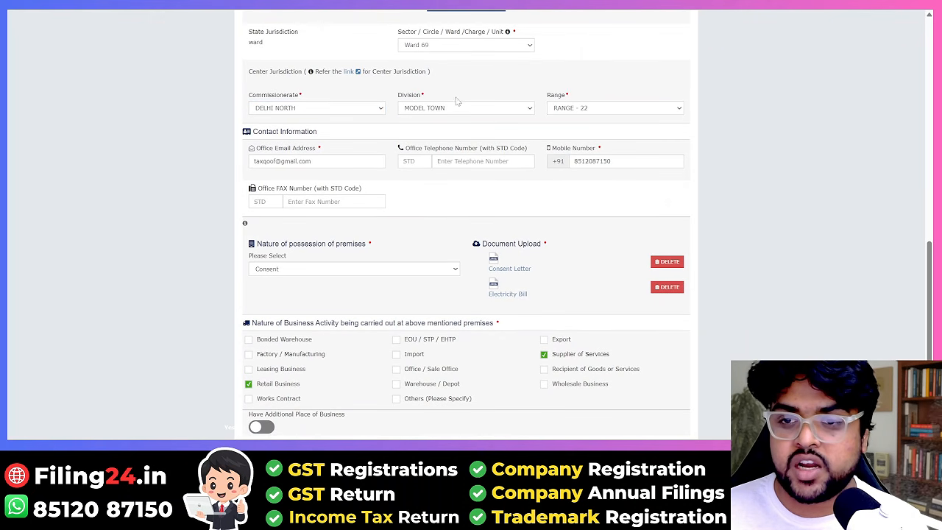
{"action": "left_click", "coordinate": [464, 107]}
{"action": "left_click", "coordinate": [515, 87]}
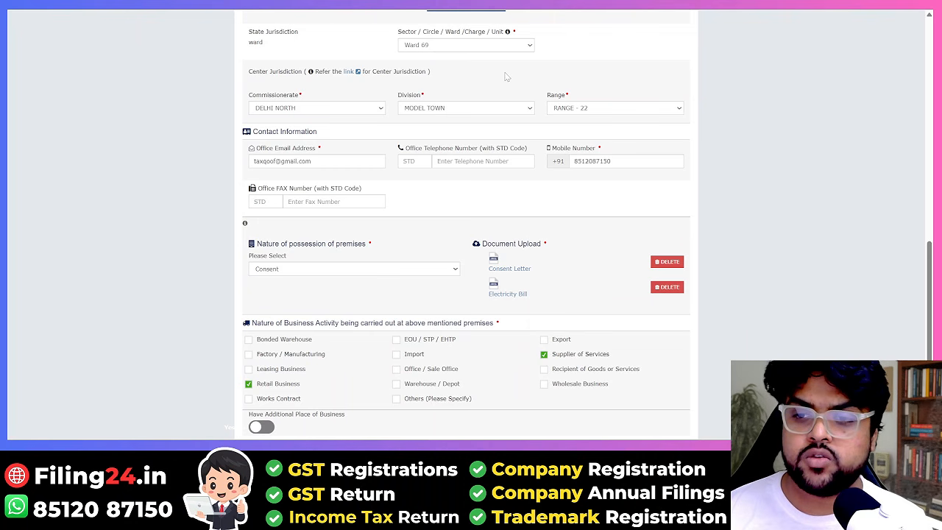
Set Nature of possession of premises to Consent, then return to the bill image.
{"action": "scroll", "coordinate": [501, 103], "scroll_direction": "down", "scroll_amount": 1}
{"action": "scroll", "coordinate": [606, 209], "scroll_direction": "up", "scroll_amount": 2}
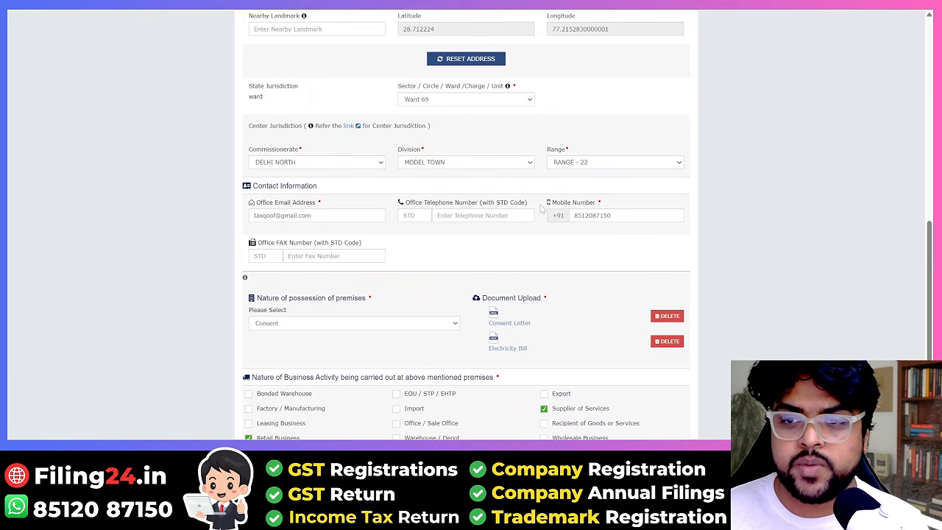
{"action": "scroll", "coordinate": [605, 209], "scroll_direction": "up", "scroll_amount": 3}
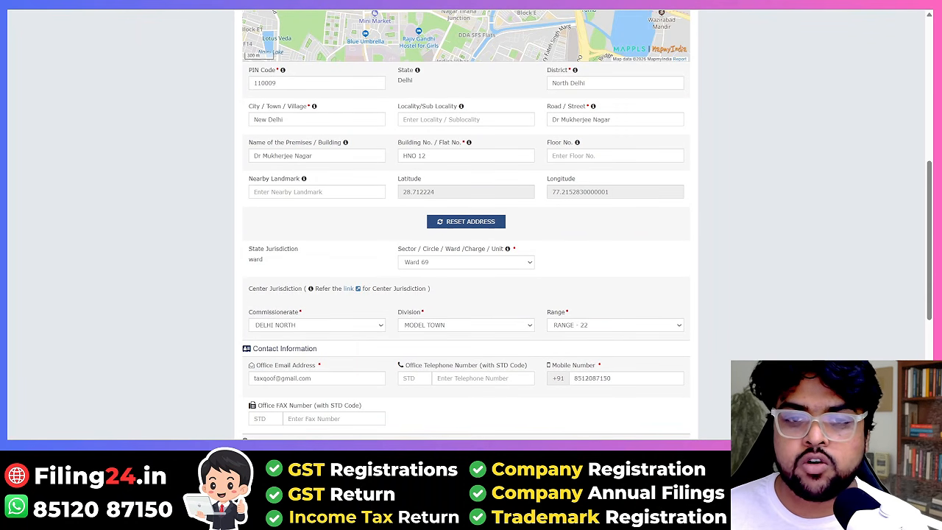
{"action": "scroll", "coordinate": [300, 192], "scroll_direction": "down", "scroll_amount": 2}
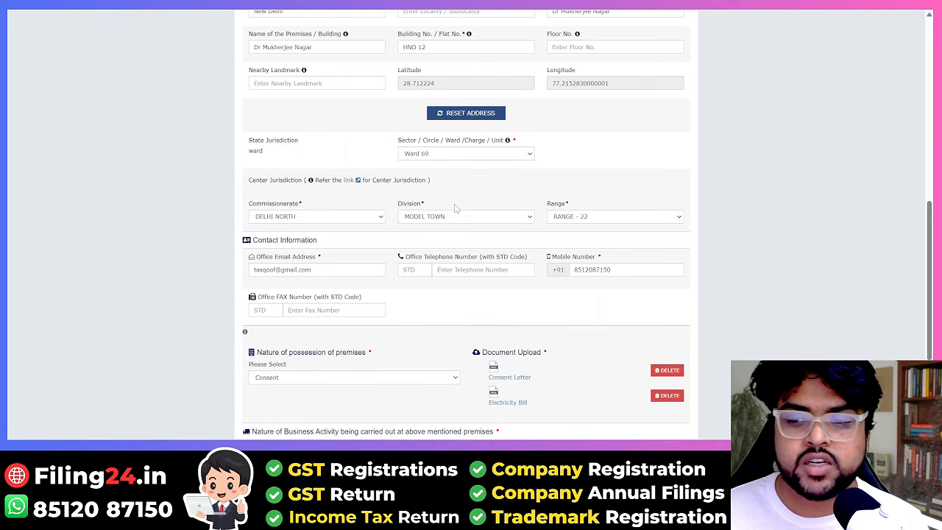
{"action": "scroll", "coordinate": [427, 206], "scroll_direction": "down", "scroll_amount": 3}
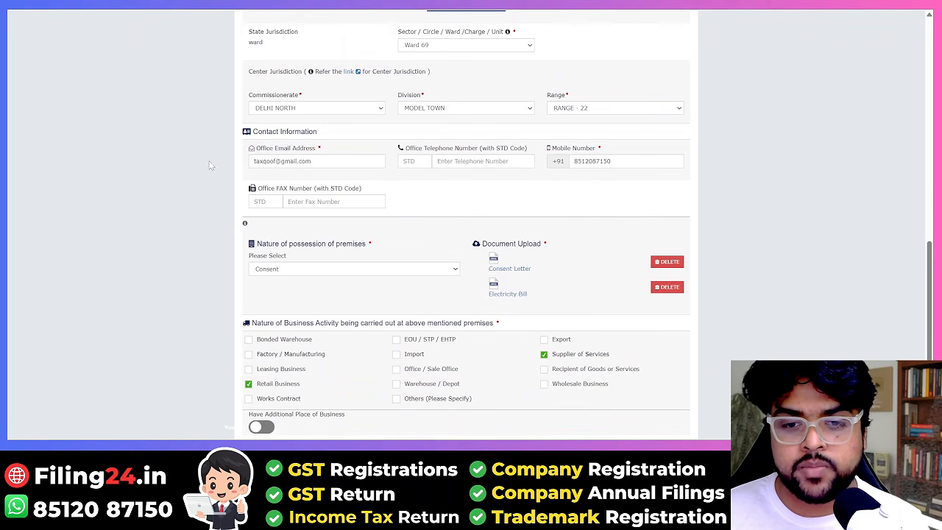
{"action": "scroll", "coordinate": [192, 161], "scroll_direction": "down", "scroll_amount": 2}
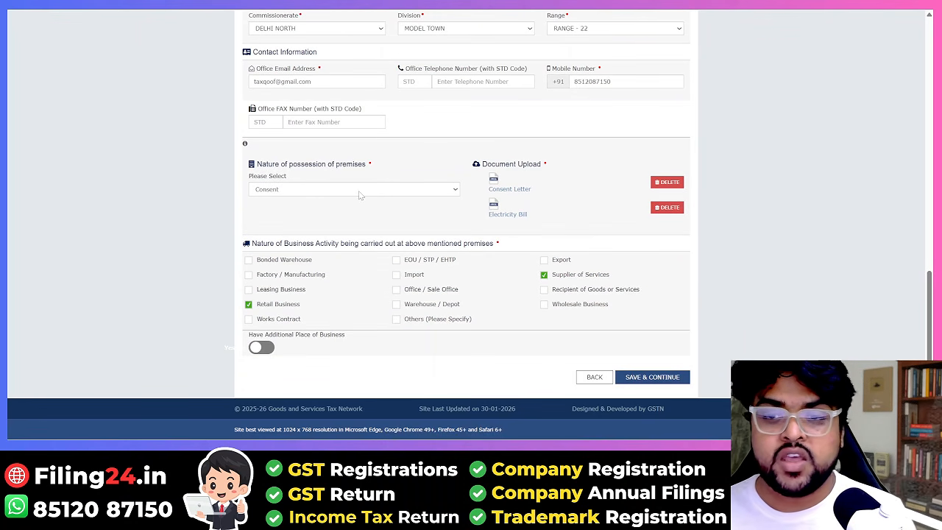
{"action": "left_click", "coordinate": [360, 192]}
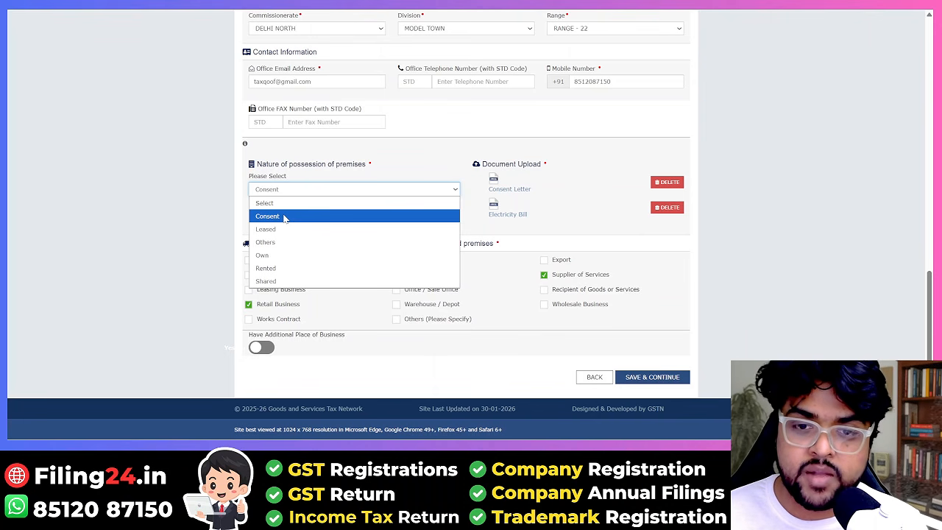
{"action": "left_click", "coordinate": [284, 217]}
{"action": "key", "text": "alt+Tab"}
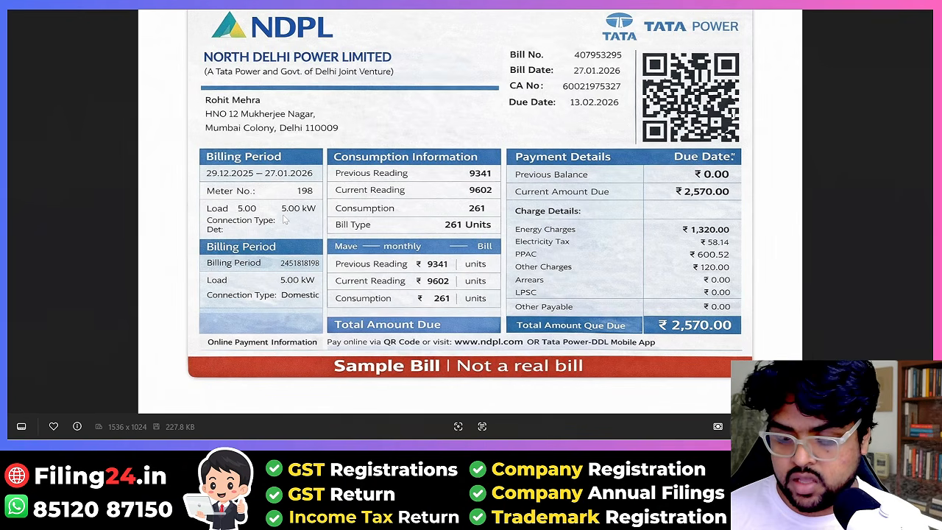
Review the consent letter and rent agreement images in Photos, then switch back toward Chrome.
{"action": "key", "text": "Right"}
{"action": "key", "text": "Right"}
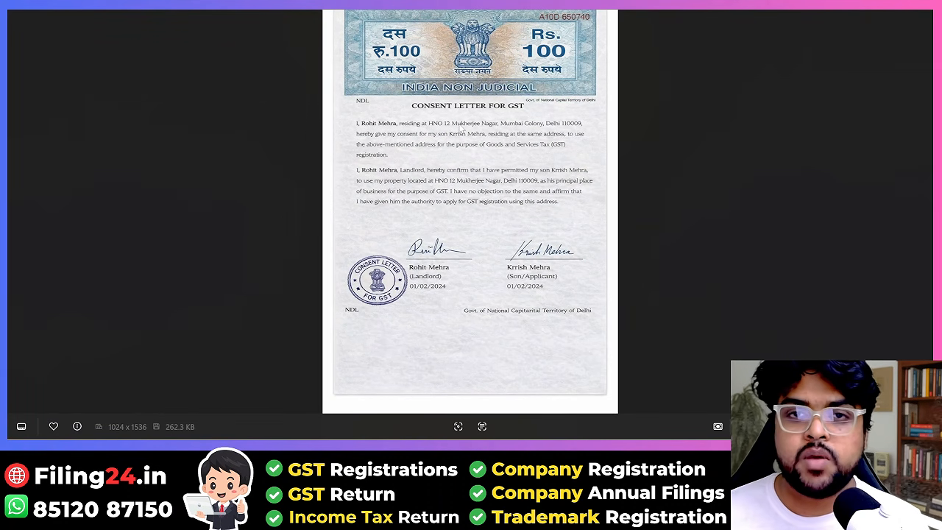
{"action": "scroll", "coordinate": [472, 86], "scroll_direction": "up", "scroll_amount": 1}
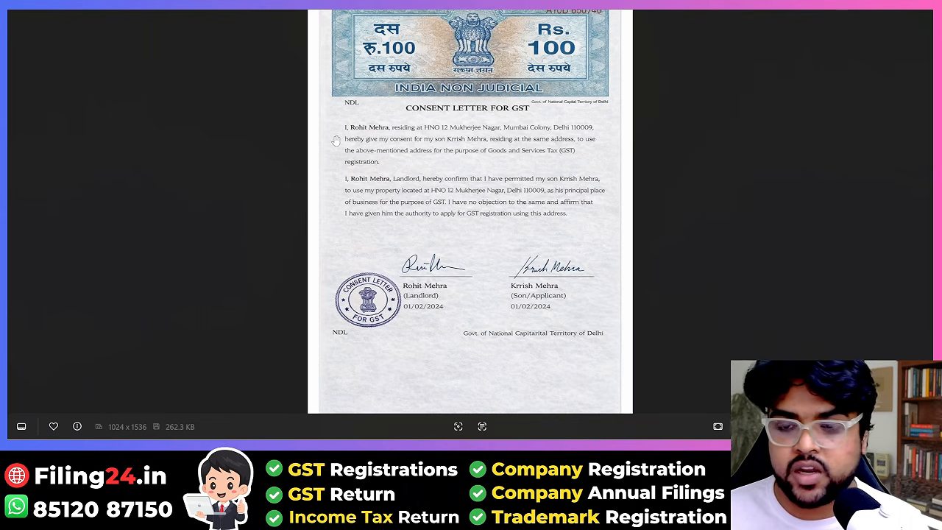
{"action": "key", "text": "Right"}
{"action": "key", "text": "Right"}
{"action": "key", "text": "Right"}
{"action": "key", "text": "Right"}
{"action": "key", "text": "Right"}
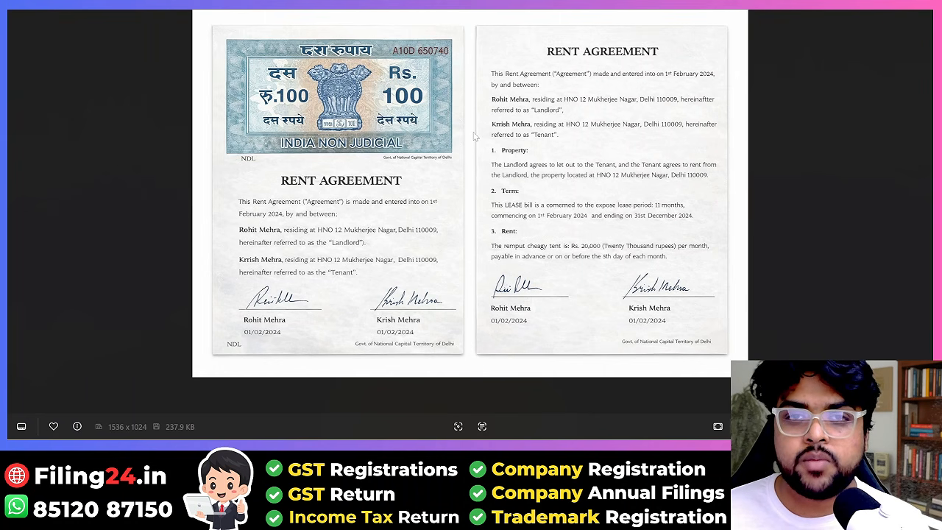
{"action": "key", "text": "alt+Tab"}
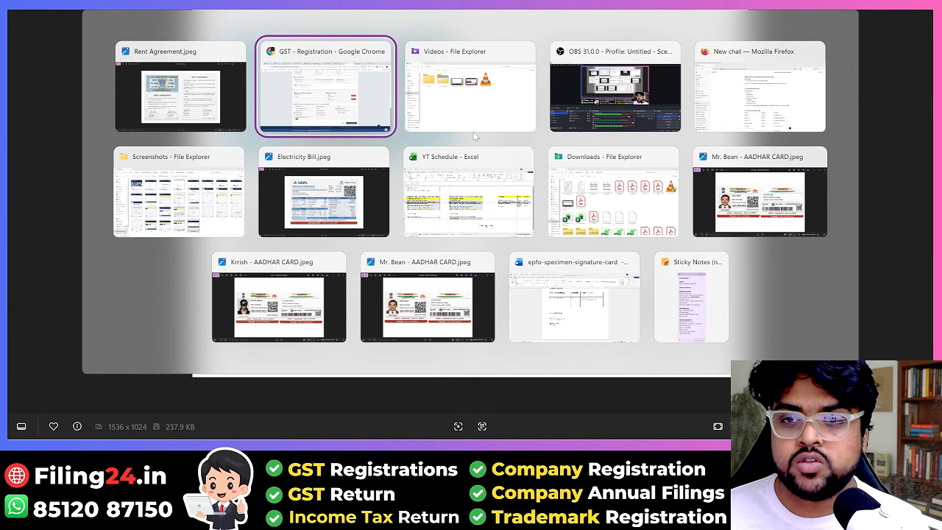
{"action": "left_click", "coordinate": [276, 192]}
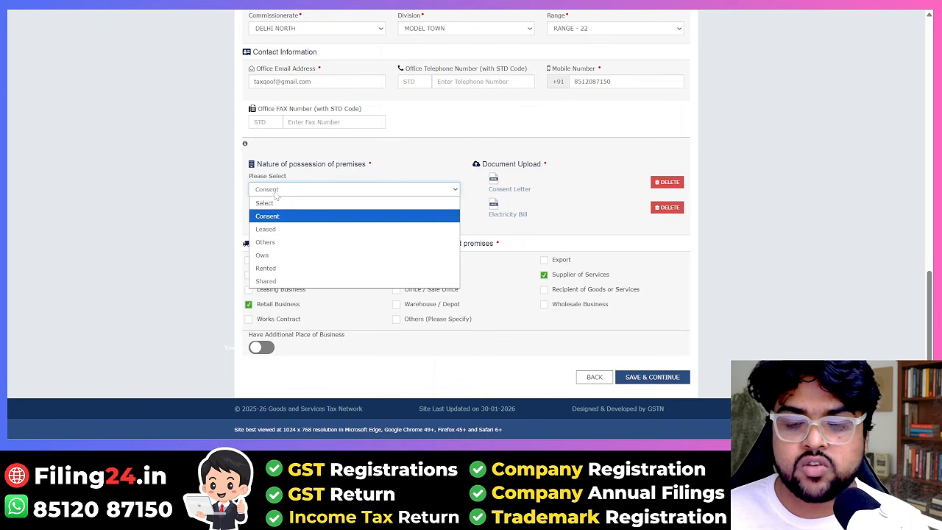
{"action": "left_click", "coordinate": [277, 190]}
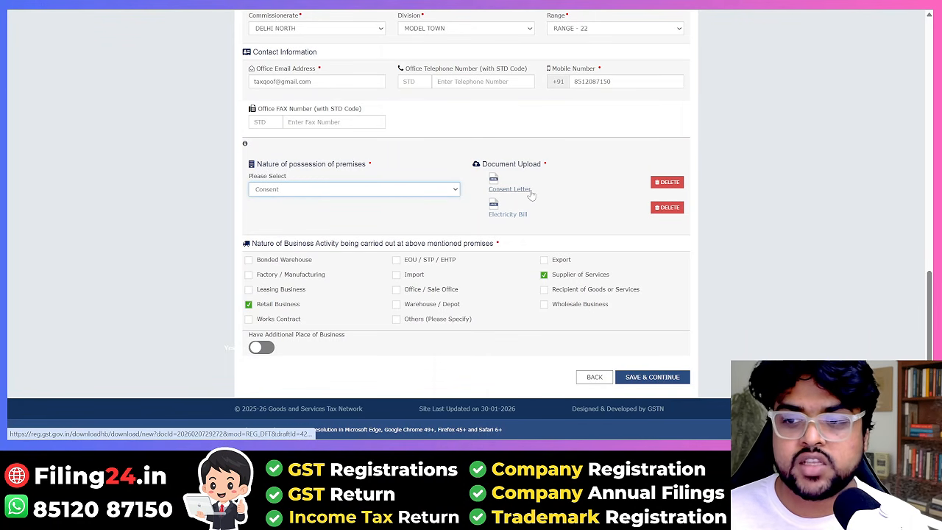
{"action": "left_click", "coordinate": [447, 191]}
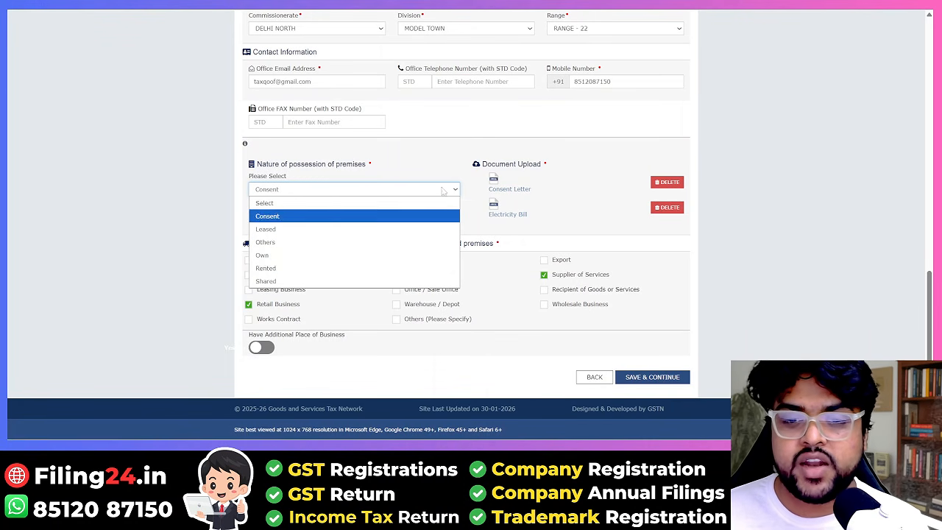
{"action": "left_click", "coordinate": [405, 161]}
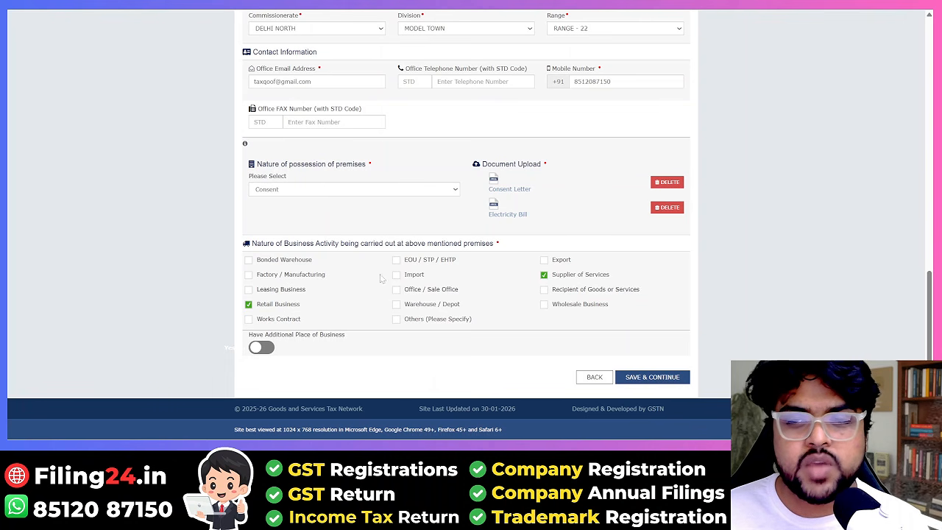
Save the principal place of business despite the pin-code mismatch and skip additional places.
{"action": "left_click", "coordinate": [673, 380]}
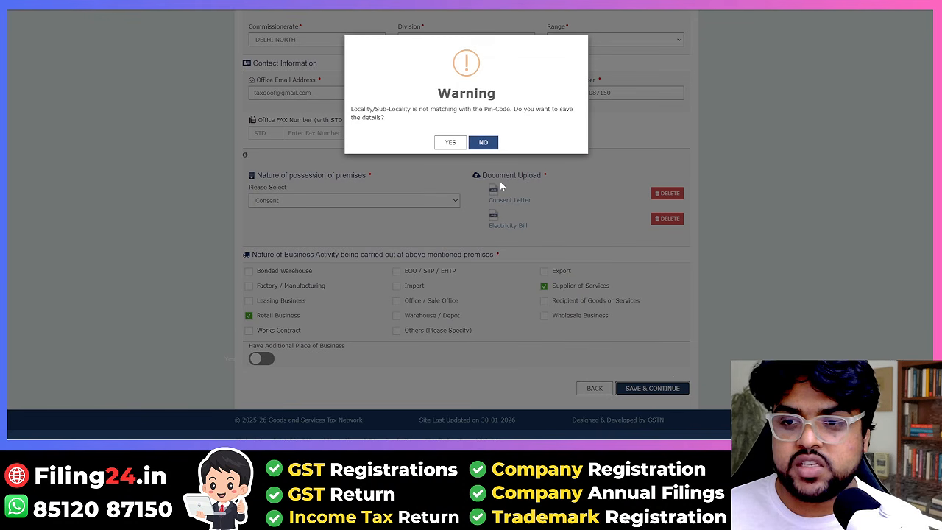
{"action": "left_click", "coordinate": [452, 142]}
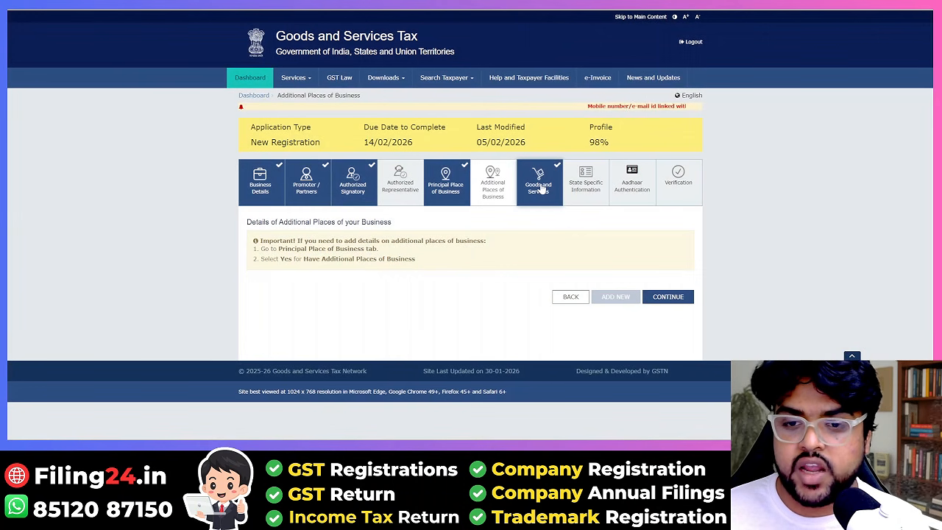
{"action": "left_click", "coordinate": [669, 297]}
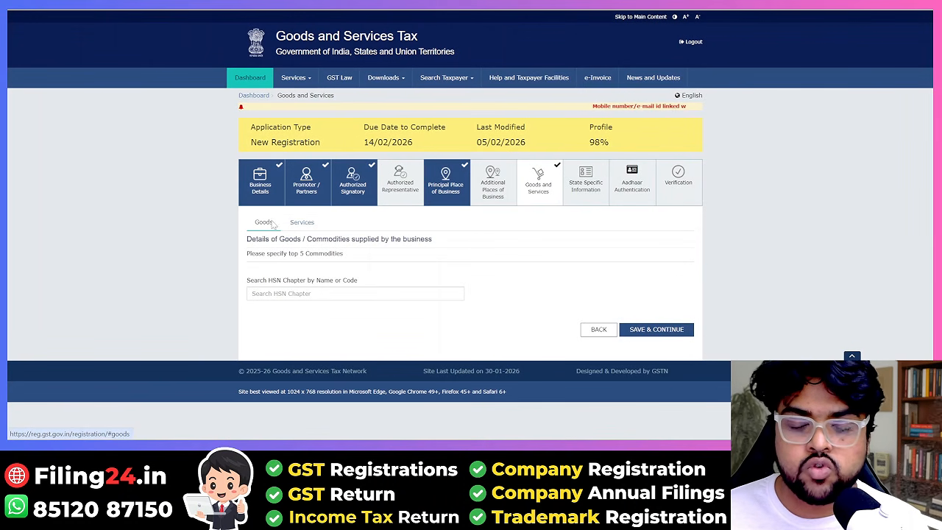
Bring up the Services list and check toy HSN codes 95030010 and 9503 in the chat.
{"action": "left_click", "coordinate": [302, 223]}
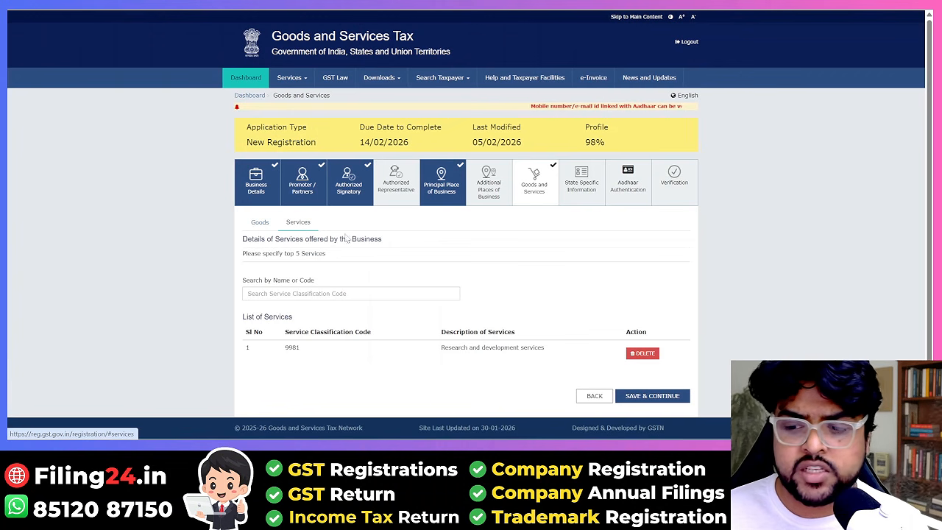
{"action": "key", "text": "ctrl+Tab"}
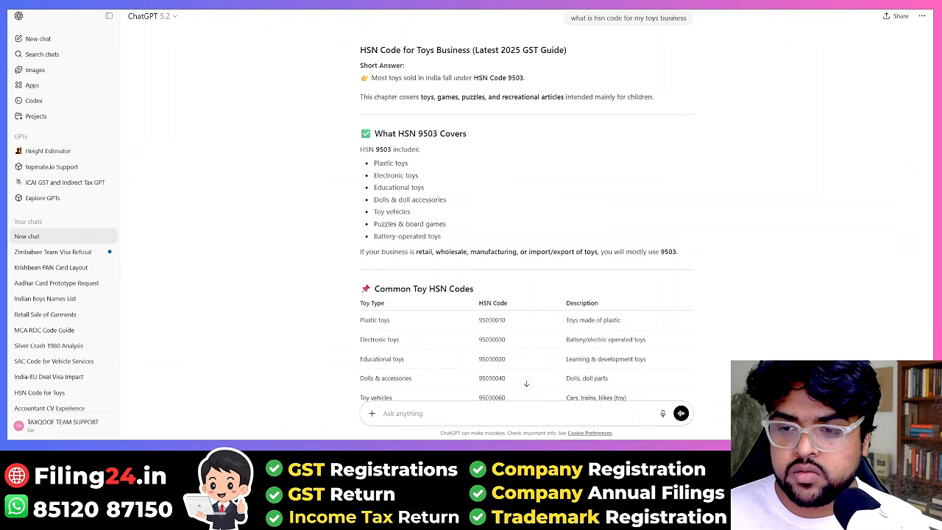
{"action": "left_click_drag", "start_coordinate": [476, 327], "coordinate": [517, 326]}
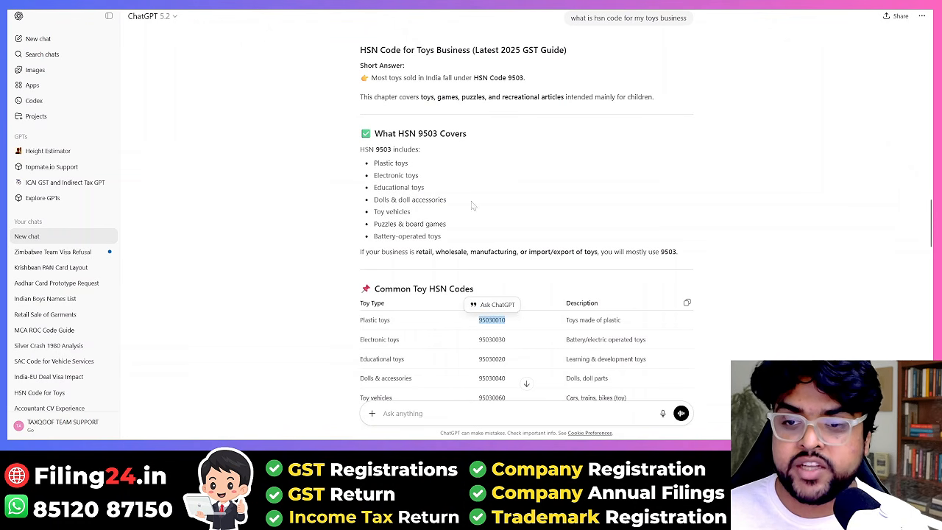
{"action": "left_click_drag", "start_coordinate": [419, 134], "coordinate": [440, 134]}
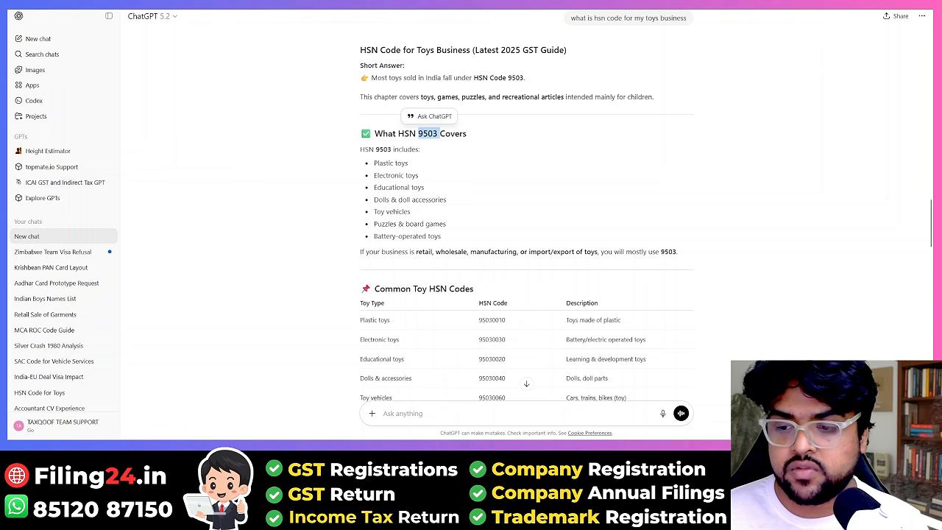
{"action": "key", "text": "alt+Tab"}
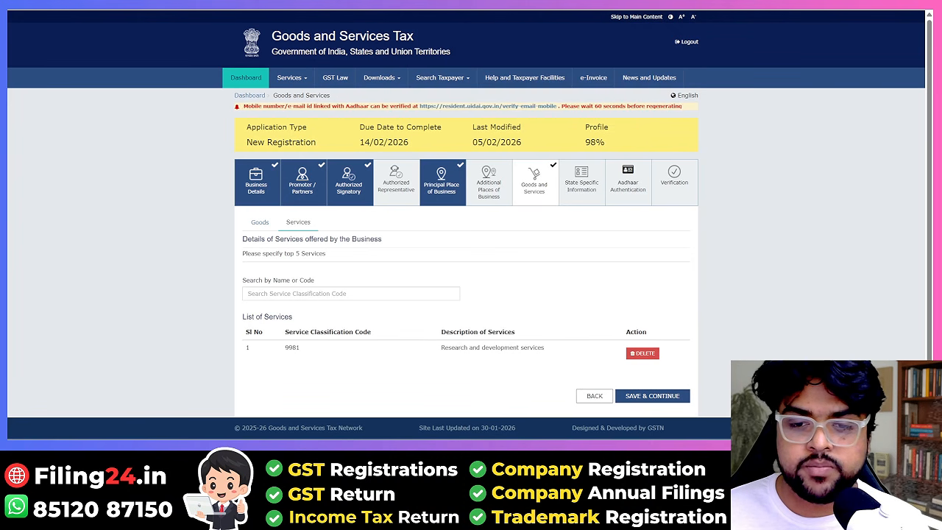
Search service 9981 Research and development, dismiss the already-added error, and save Goods and Services.
{"action": "left_click", "coordinate": [331, 293]}
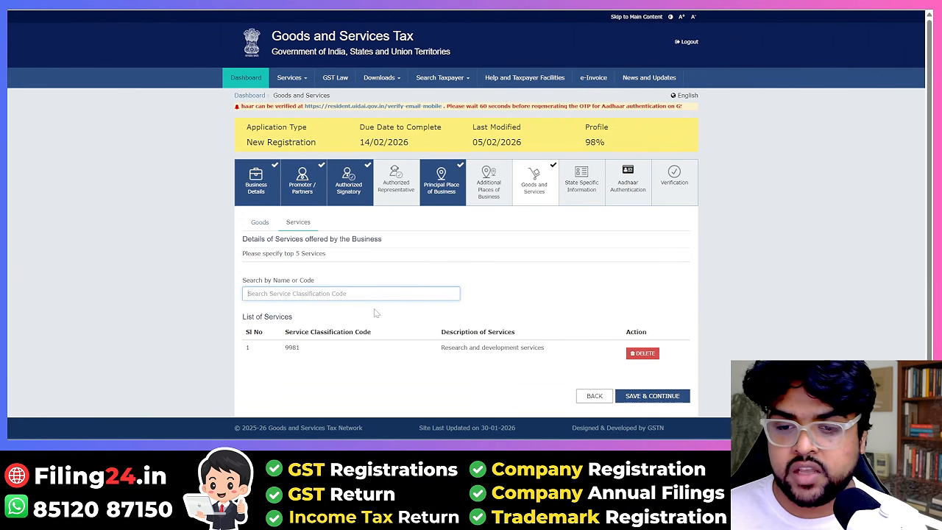
{"action": "type", "text": "9981"}
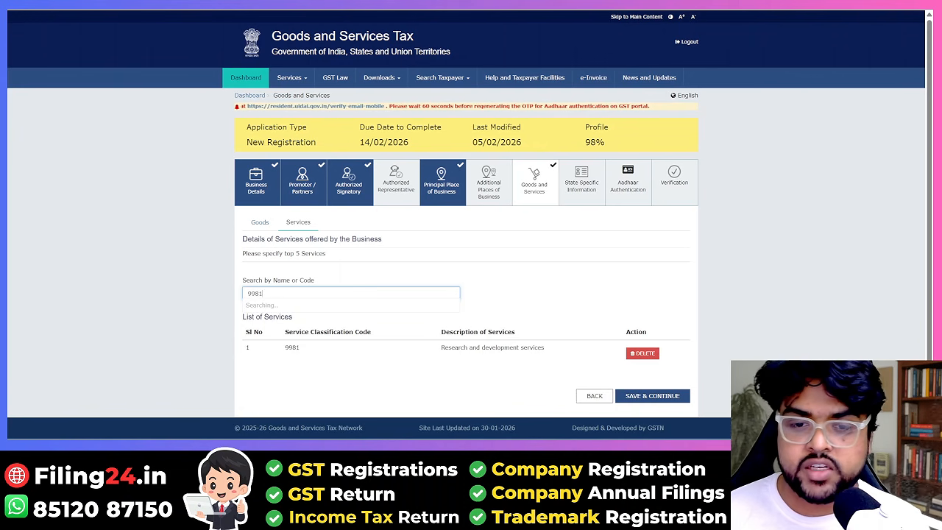
{"action": "left_click", "coordinate": [318, 308]}
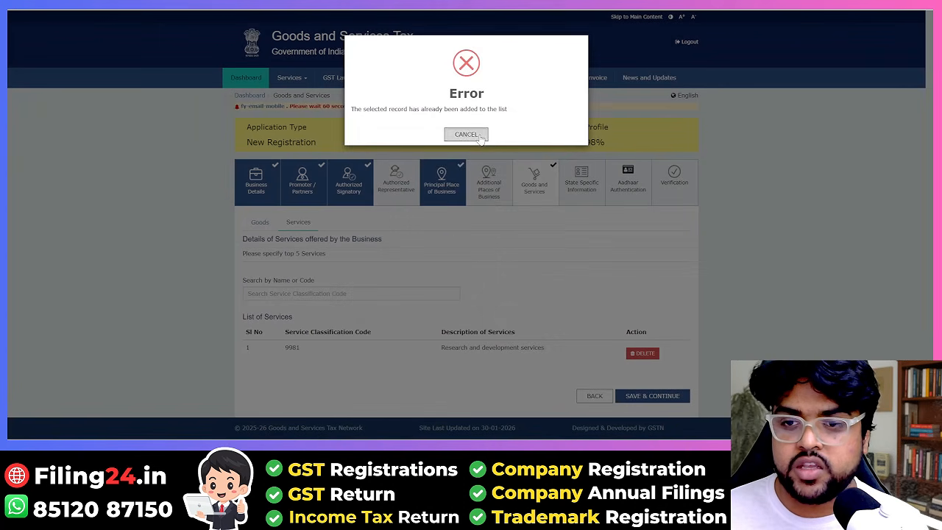
{"action": "left_click", "coordinate": [478, 138]}
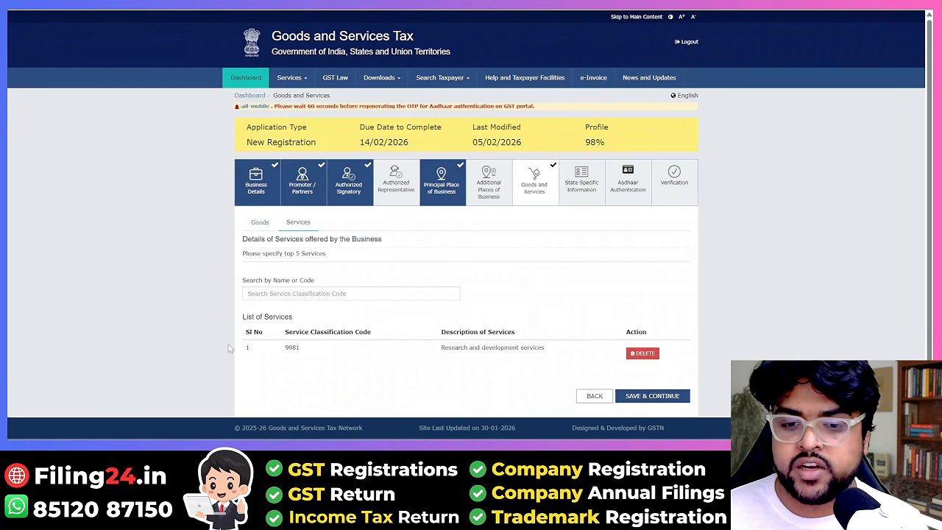
{"action": "left_click", "coordinate": [675, 398]}
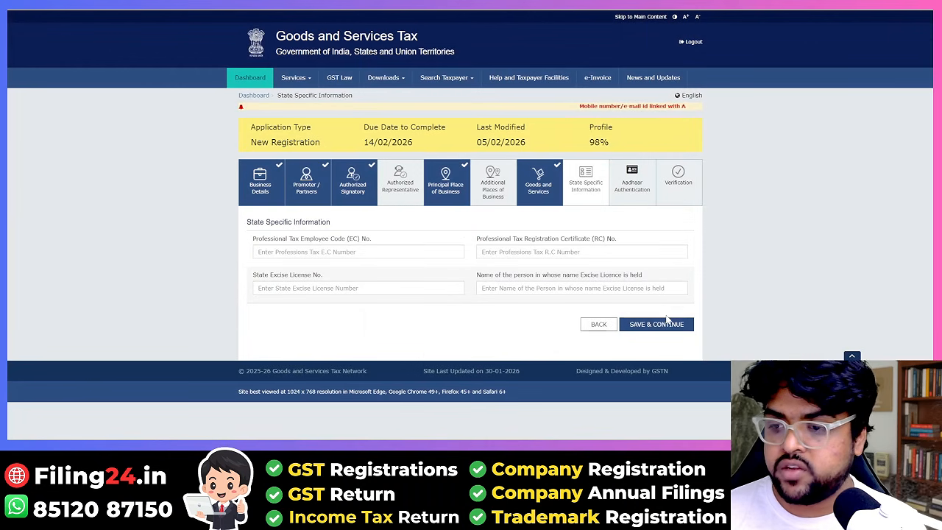
Save State Specific Information and Aadhaar Authentication, acknowledging the Aadhaar warning.
{"action": "left_click", "coordinate": [667, 324]}
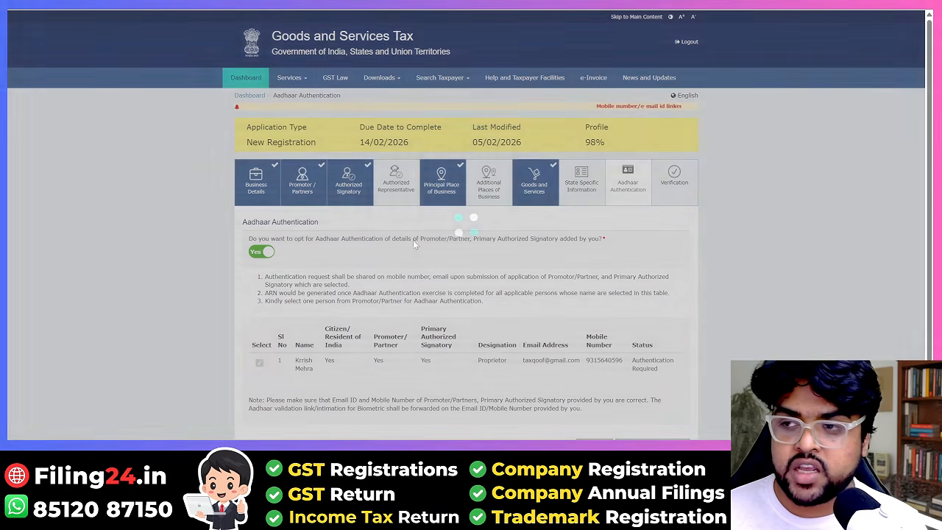
{"action": "scroll", "coordinate": [227, 284], "scroll_direction": "down", "scroll_amount": 2}
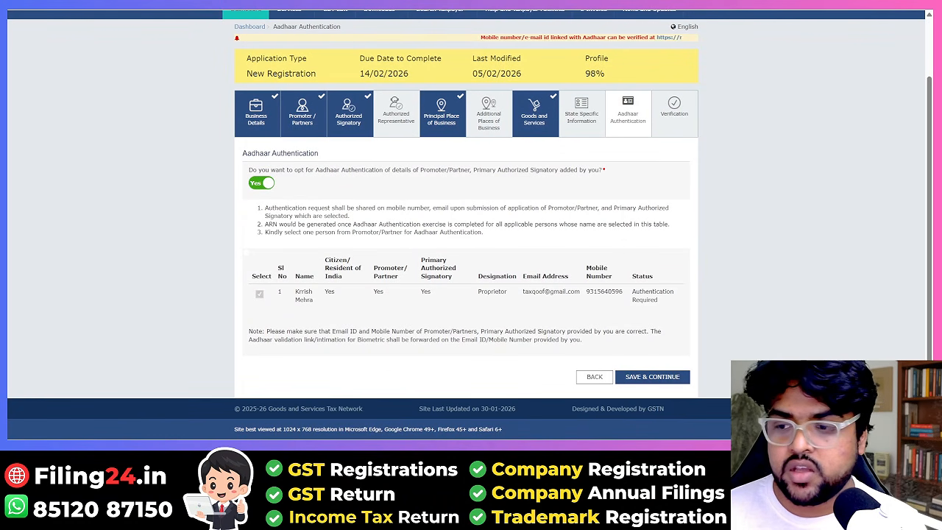
{"action": "left_click", "coordinate": [659, 378]}
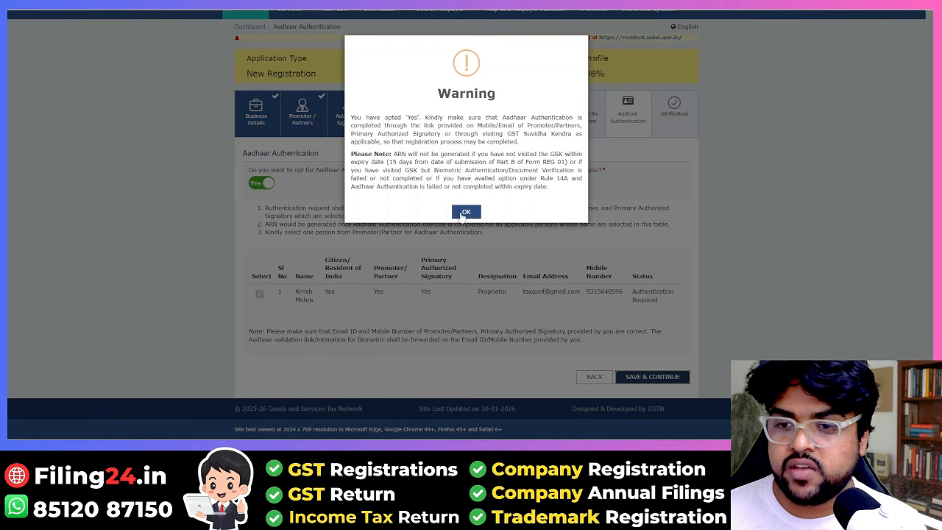
{"action": "left_click", "coordinate": [470, 212]}
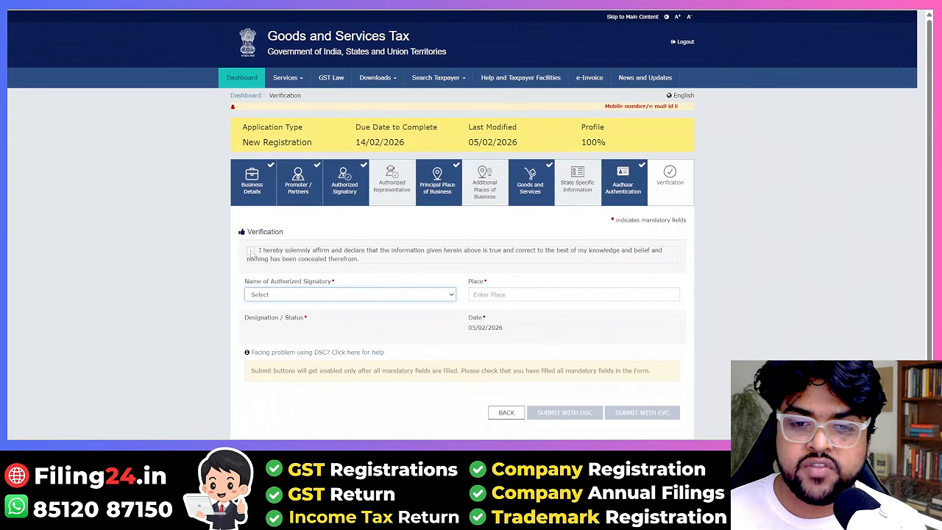
Tick the declaration, choose the proprietor as signatory, enter place Delhi, and submit with EVC.
{"action": "left_click", "coordinate": [250, 251]}
{"action": "left_click", "coordinate": [290, 295]}
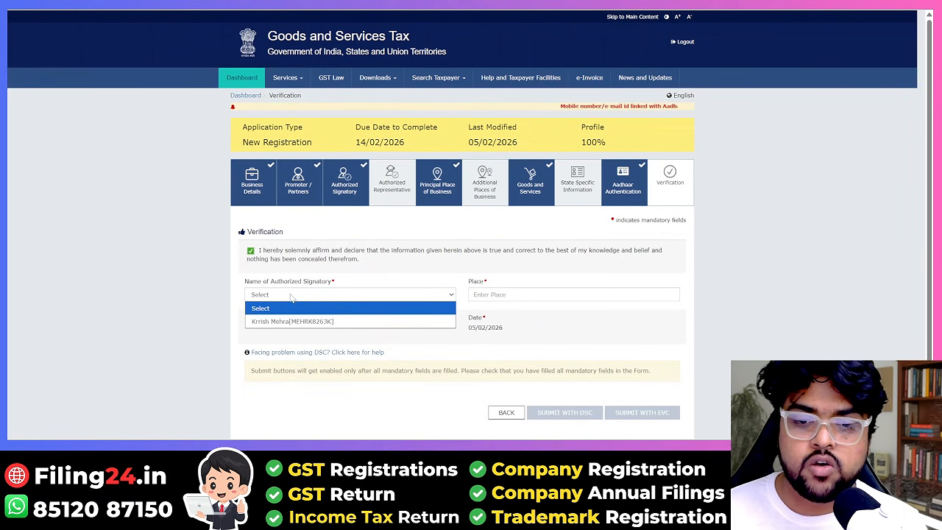
{"action": "left_click", "coordinate": [294, 322]}
{"action": "left_click", "coordinate": [589, 294]}
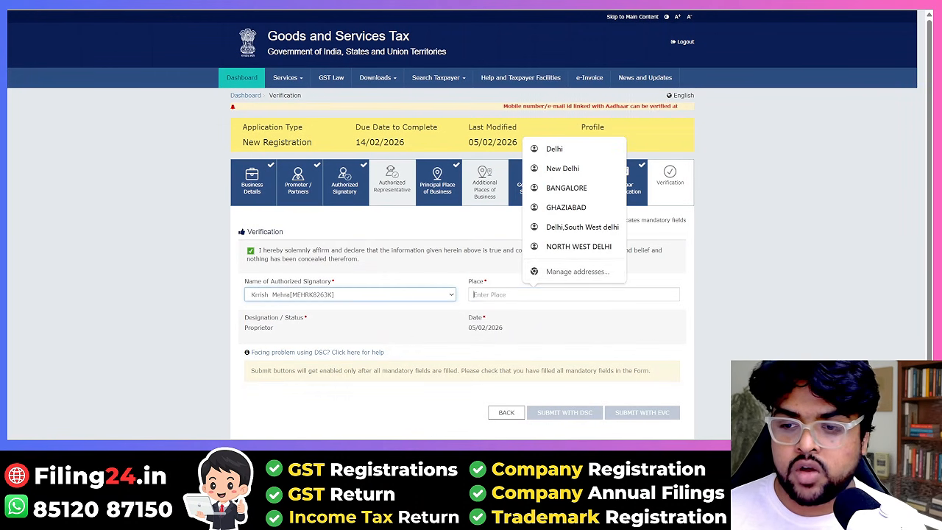
{"action": "type", "text": "Delhi"}
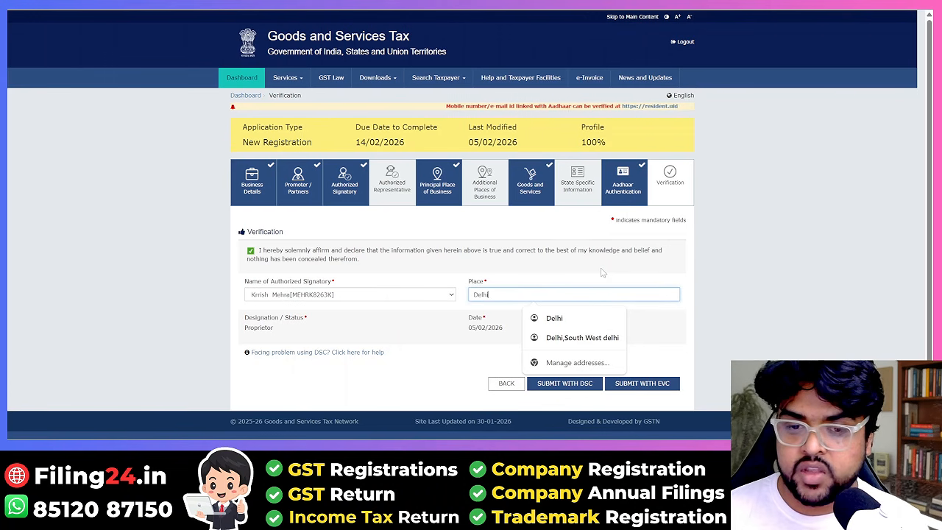
{"action": "left_click", "coordinate": [780, 216]}
{"action": "scroll", "coordinate": [630, 357], "scroll_direction": "down", "scroll_amount": 1}
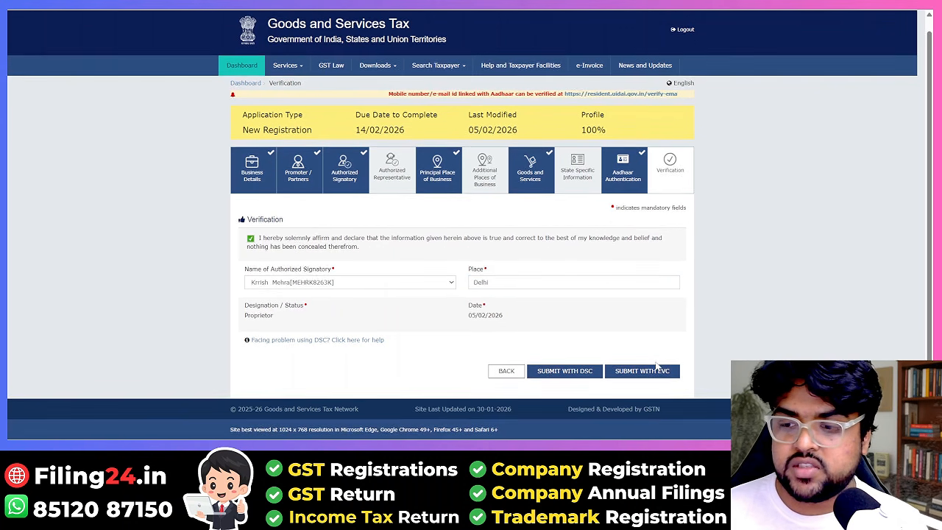
{"action": "left_click", "coordinate": [659, 373]}
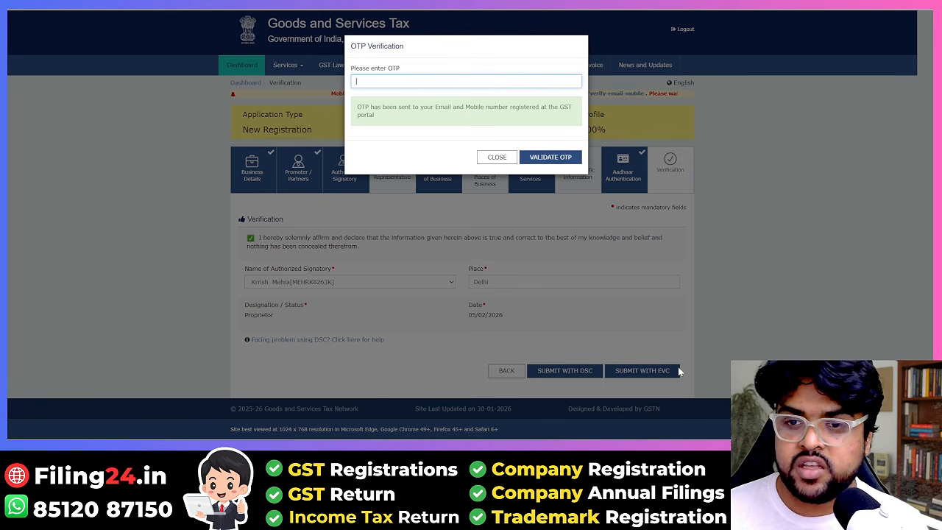